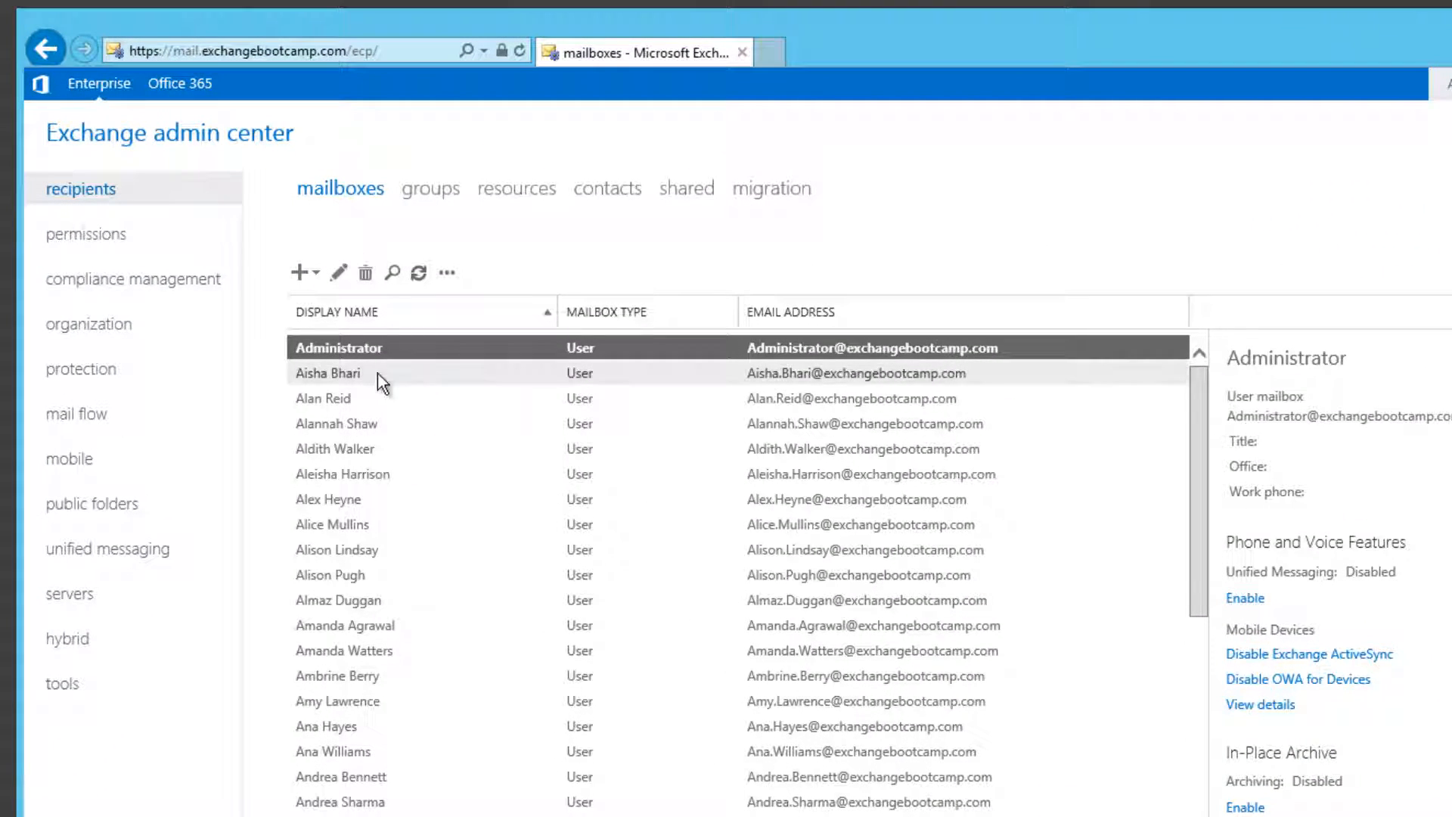
Step: Select the test user's mailbox to show its details, with ActiveSync and OWA for Devices enabled
click(322, 398)
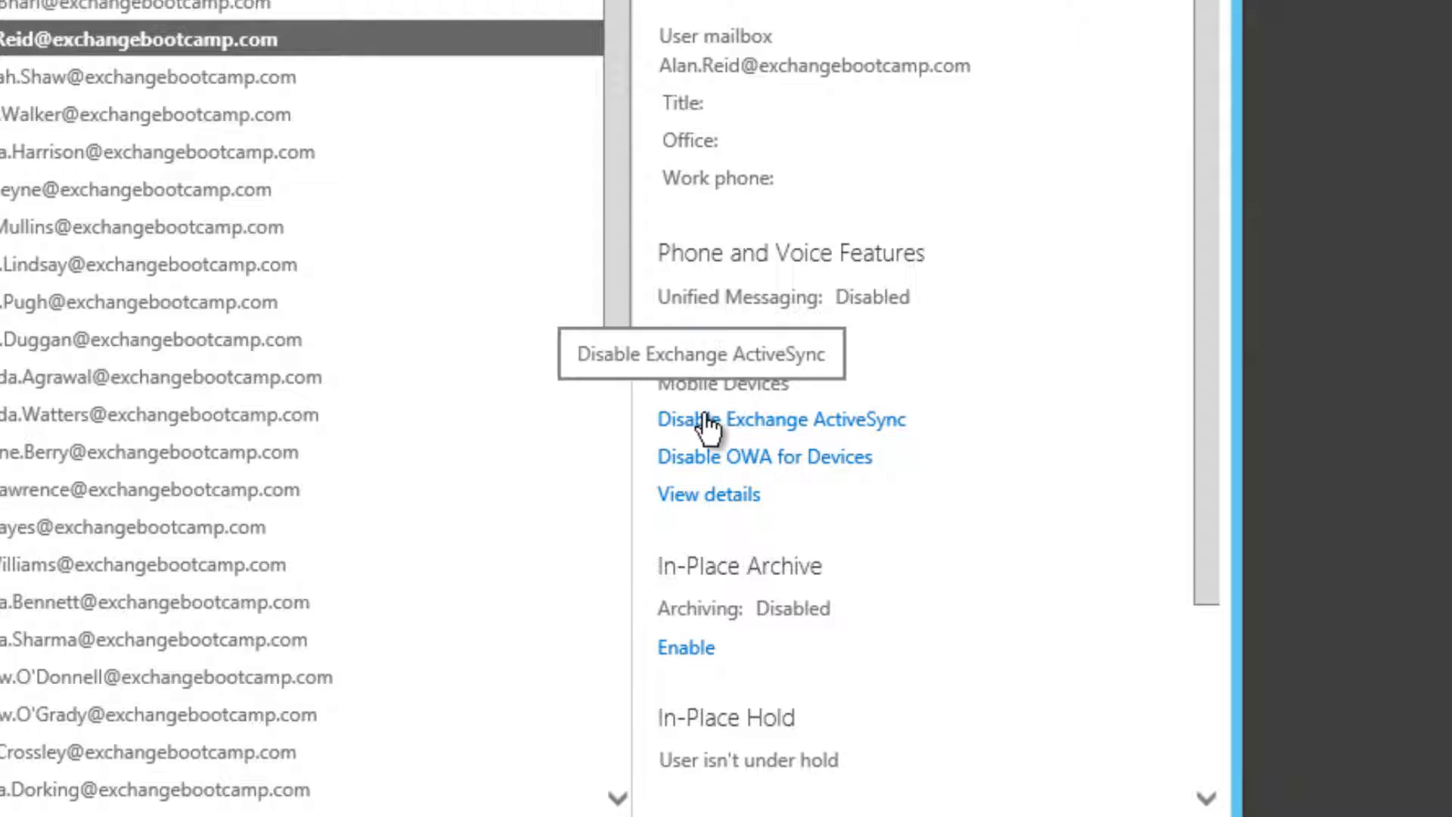
Step: Check the Mobile Device Details showing the Default policy and no devices, then close them
click(703, 498)
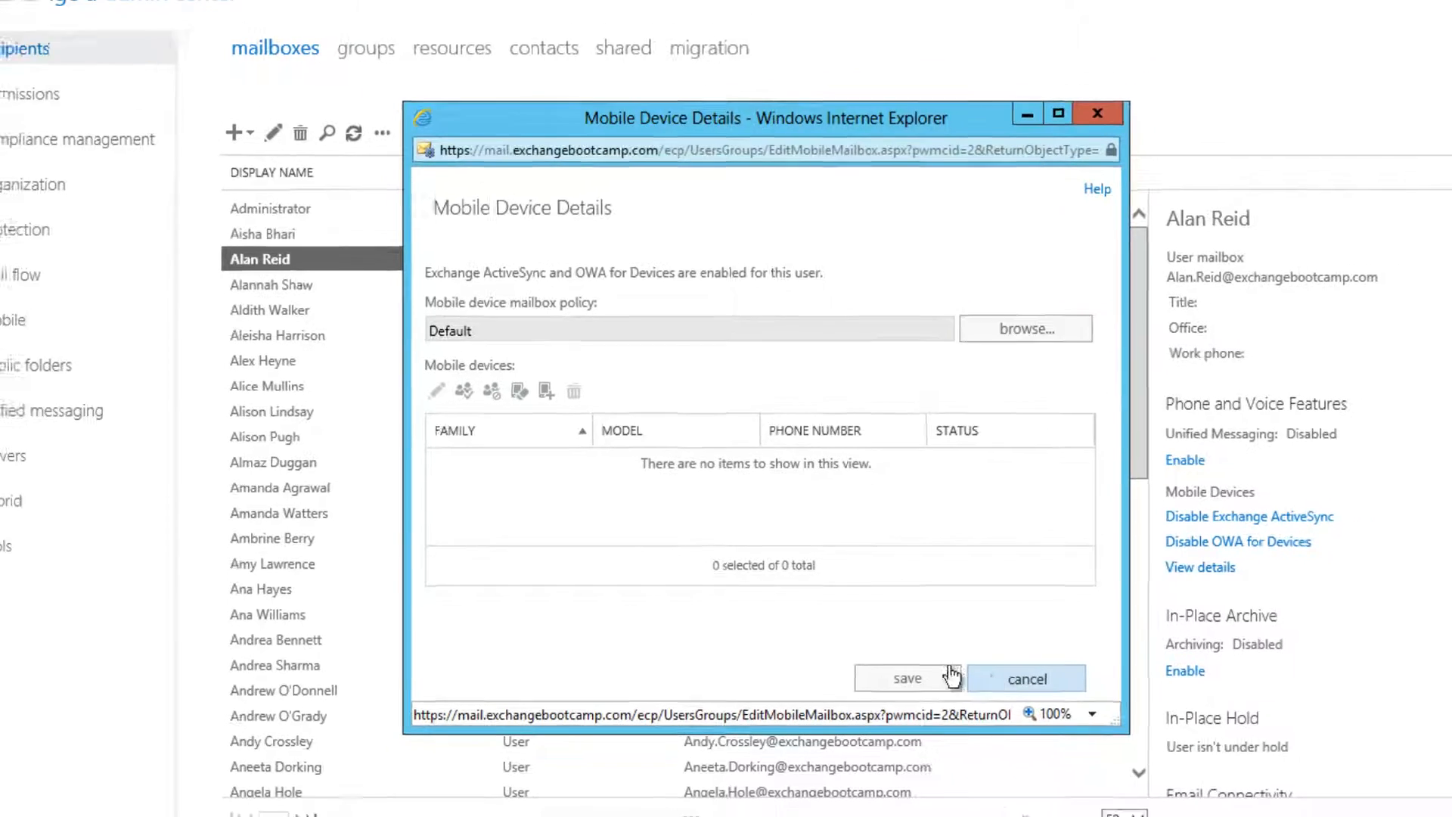
click(1002, 683)
Step: Load exrca.com in a new tab and switch the ActiveSync test to manual server settings
click(726, 36)
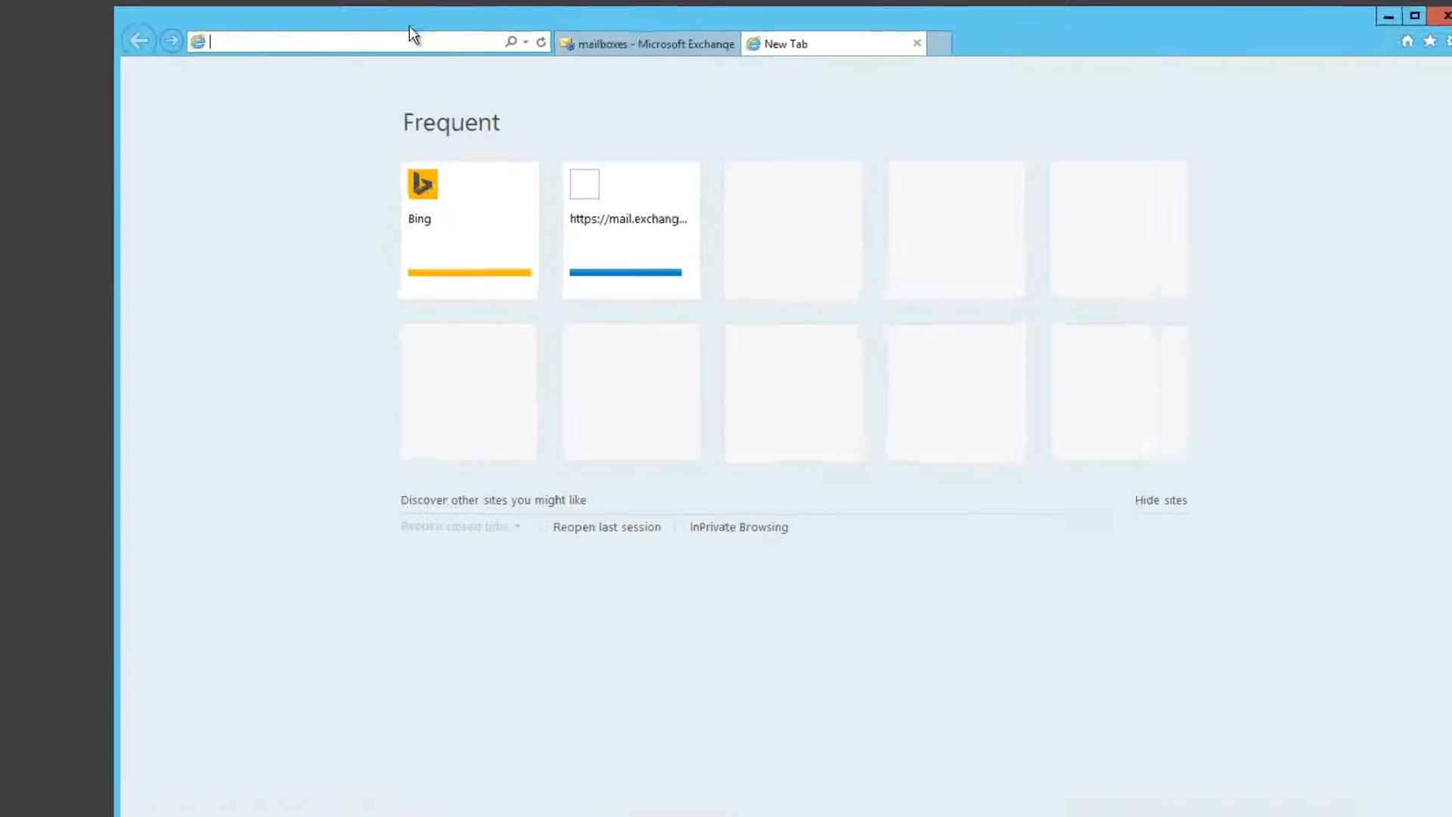
text(exrca.com)
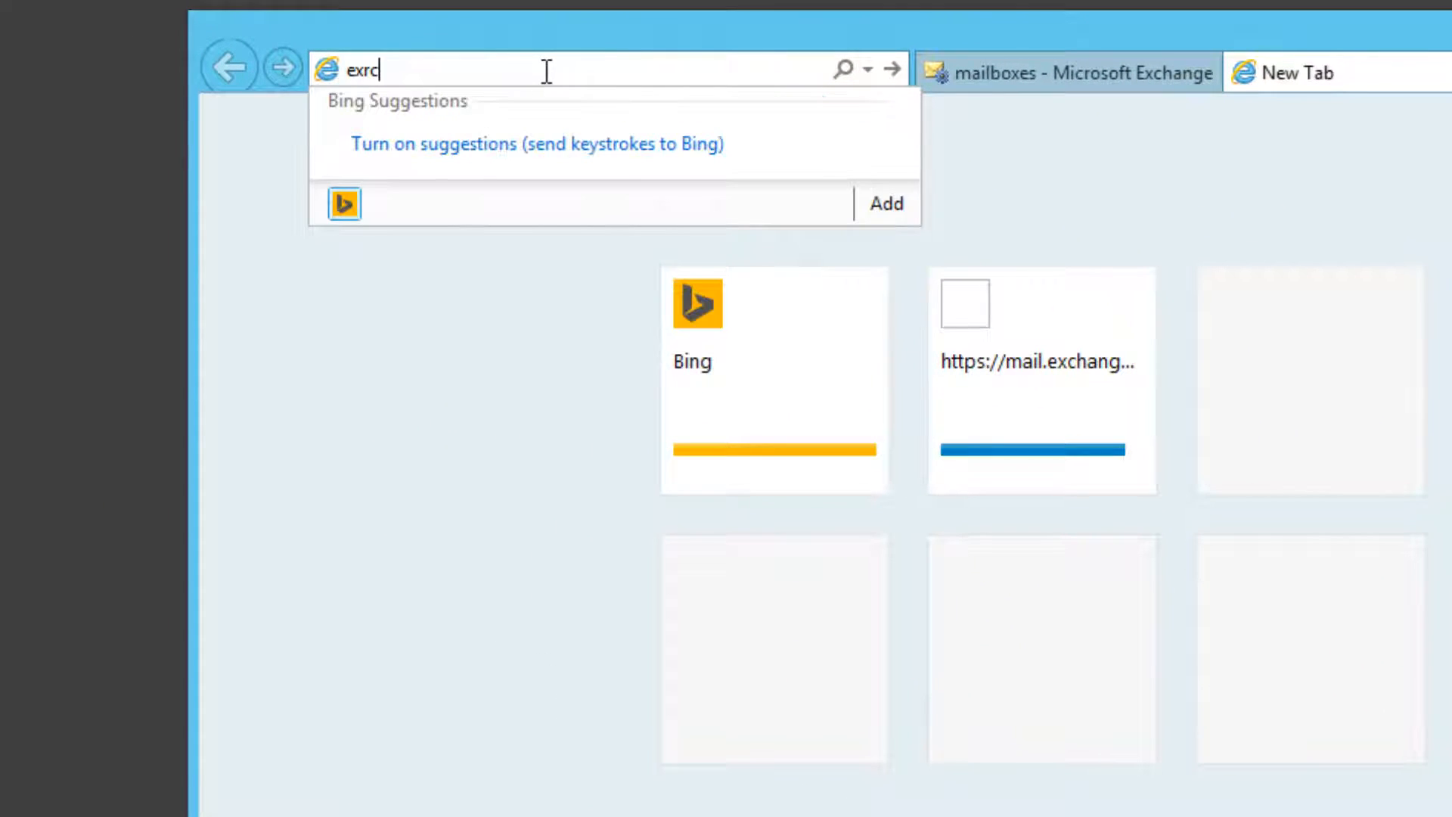
key(Return)
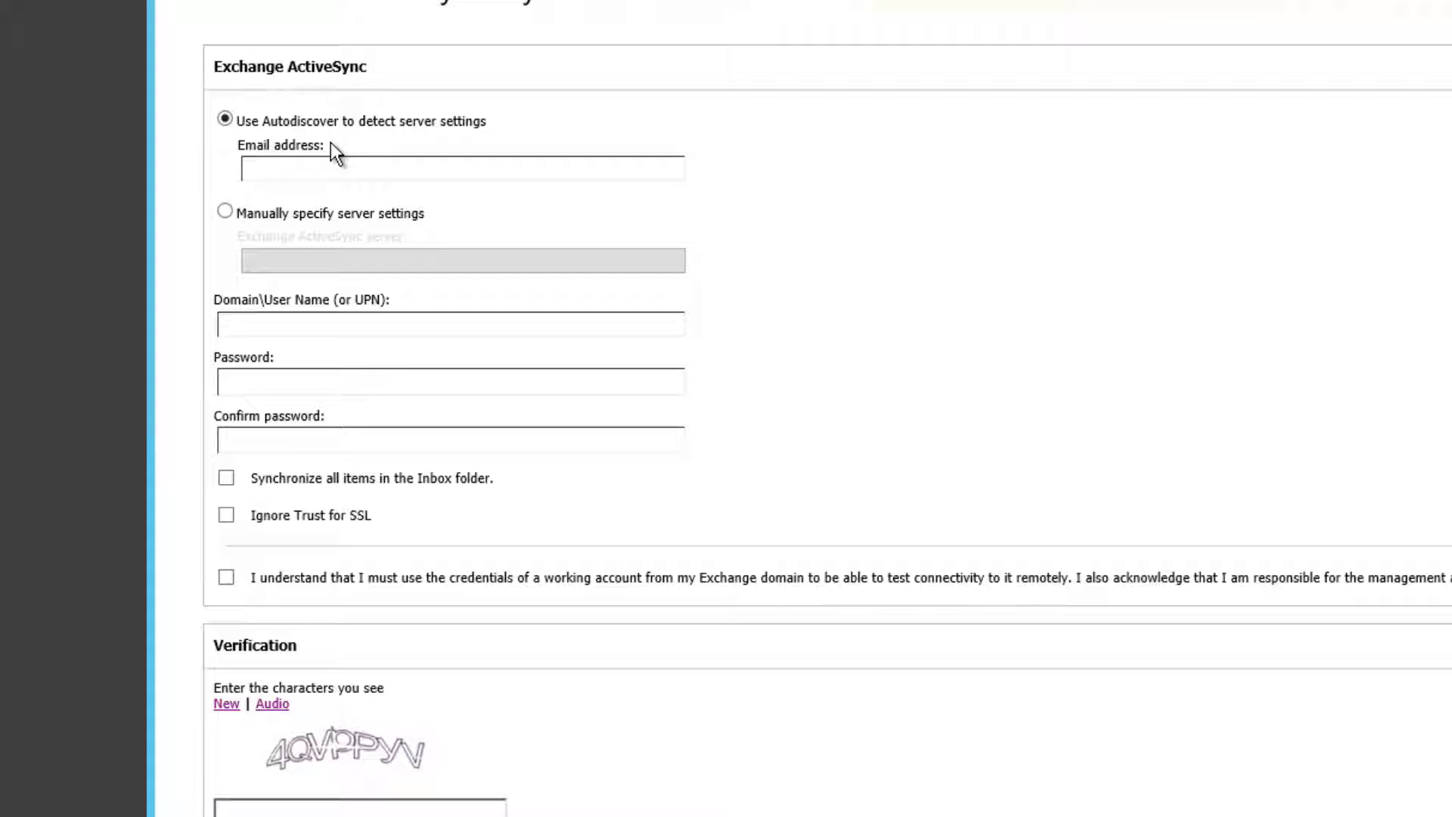
click(276, 207)
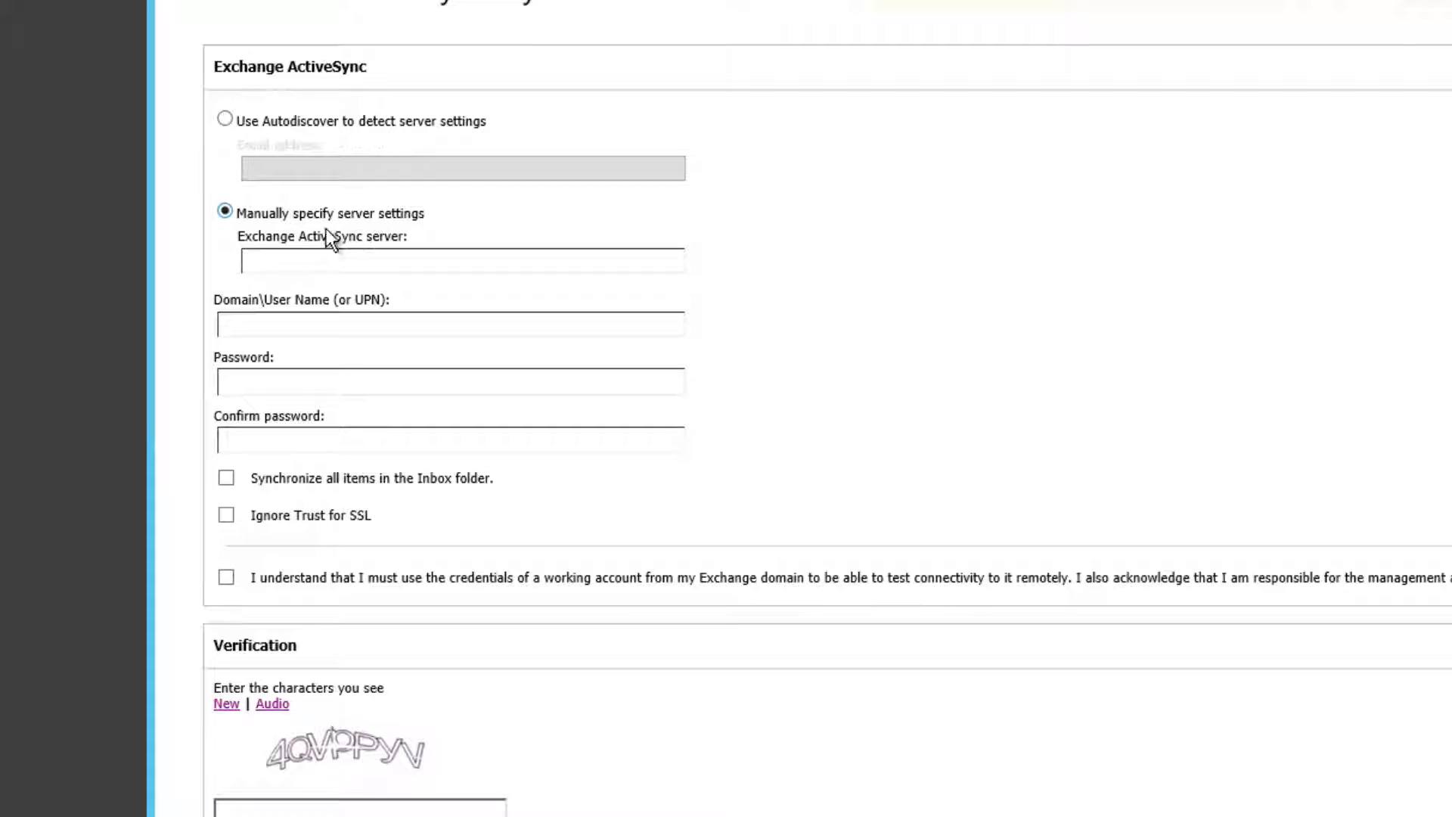
click(268, 259)
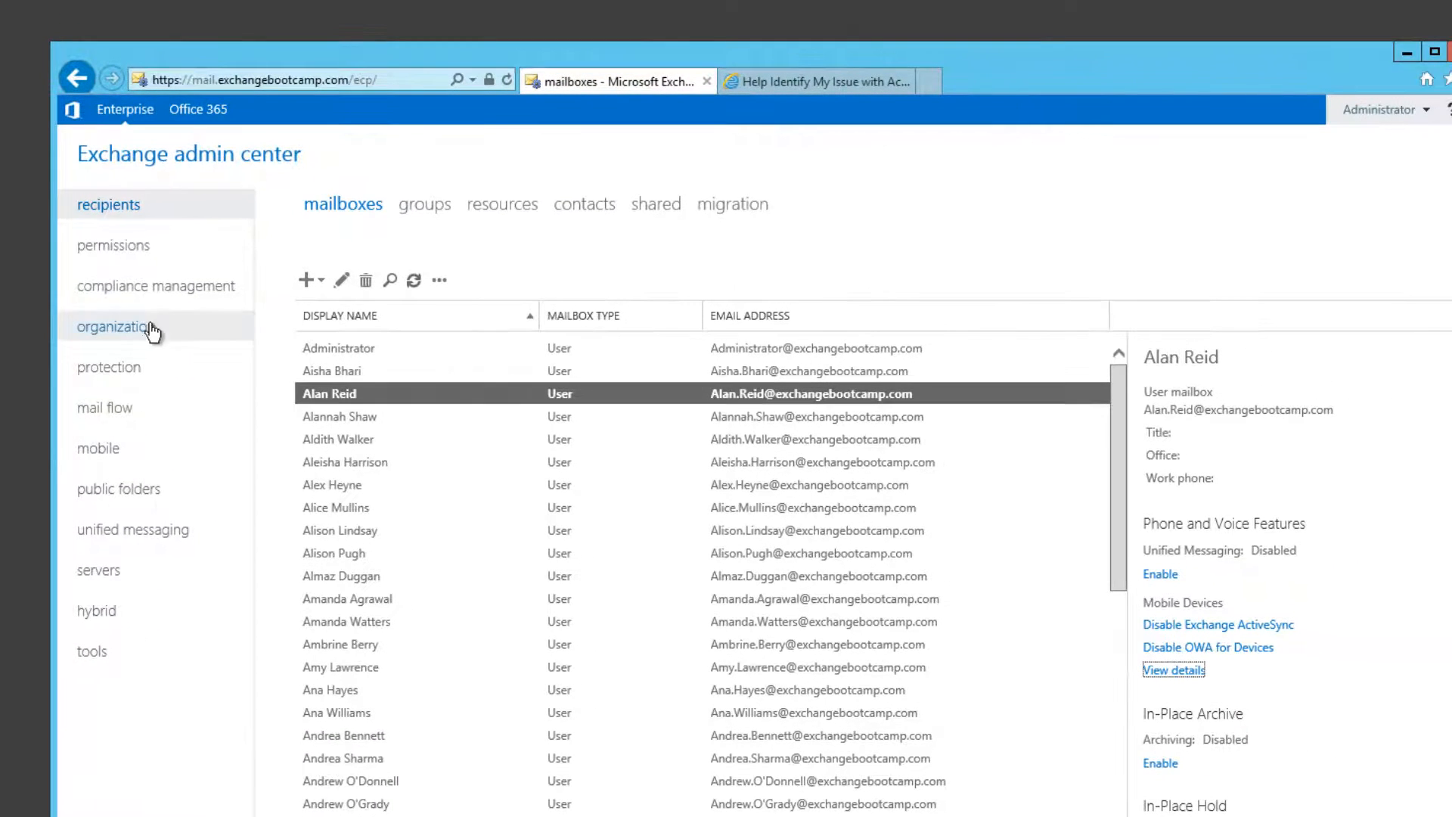
click(117, 572)
click(721, 217)
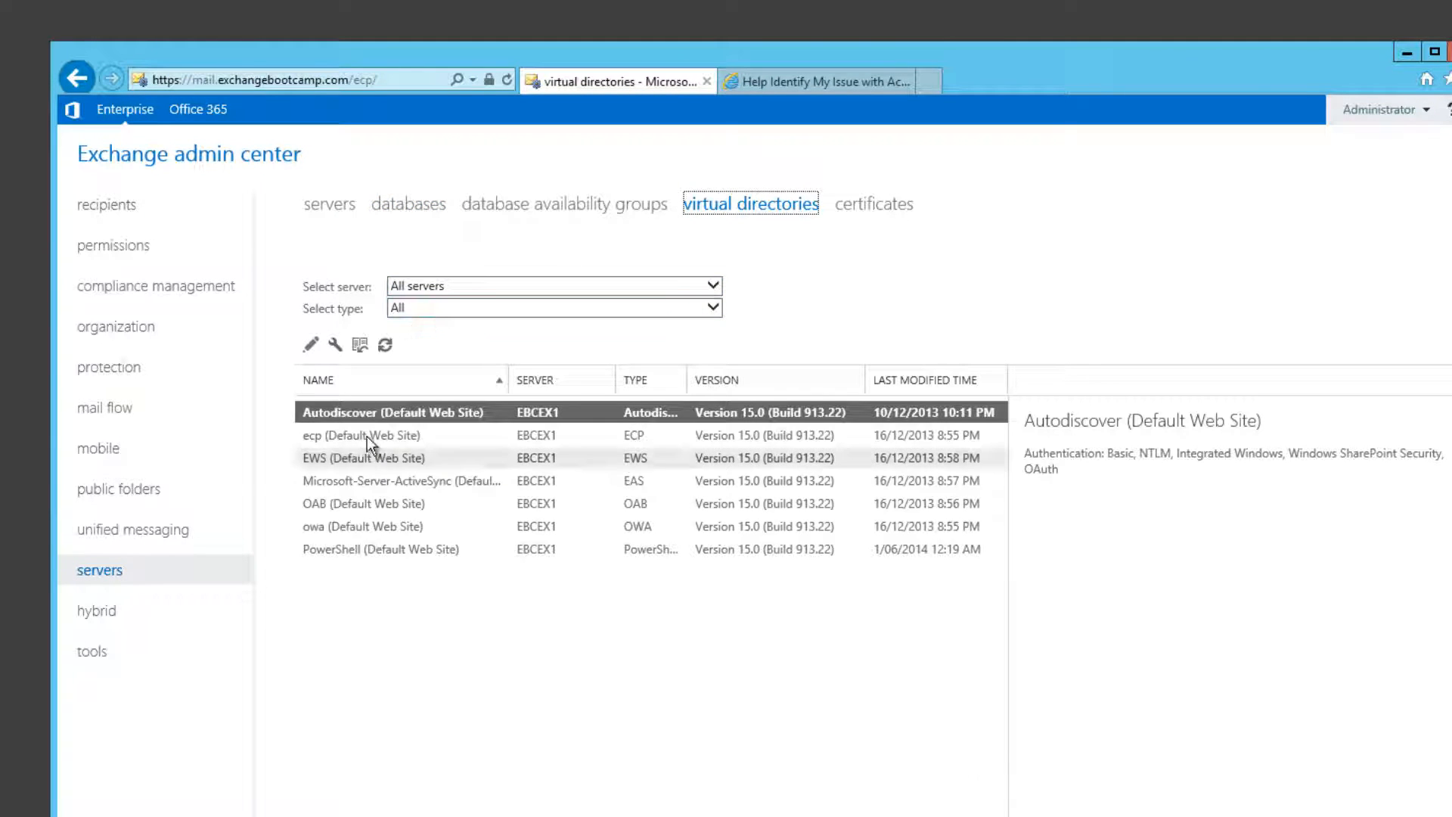
click(339, 484)
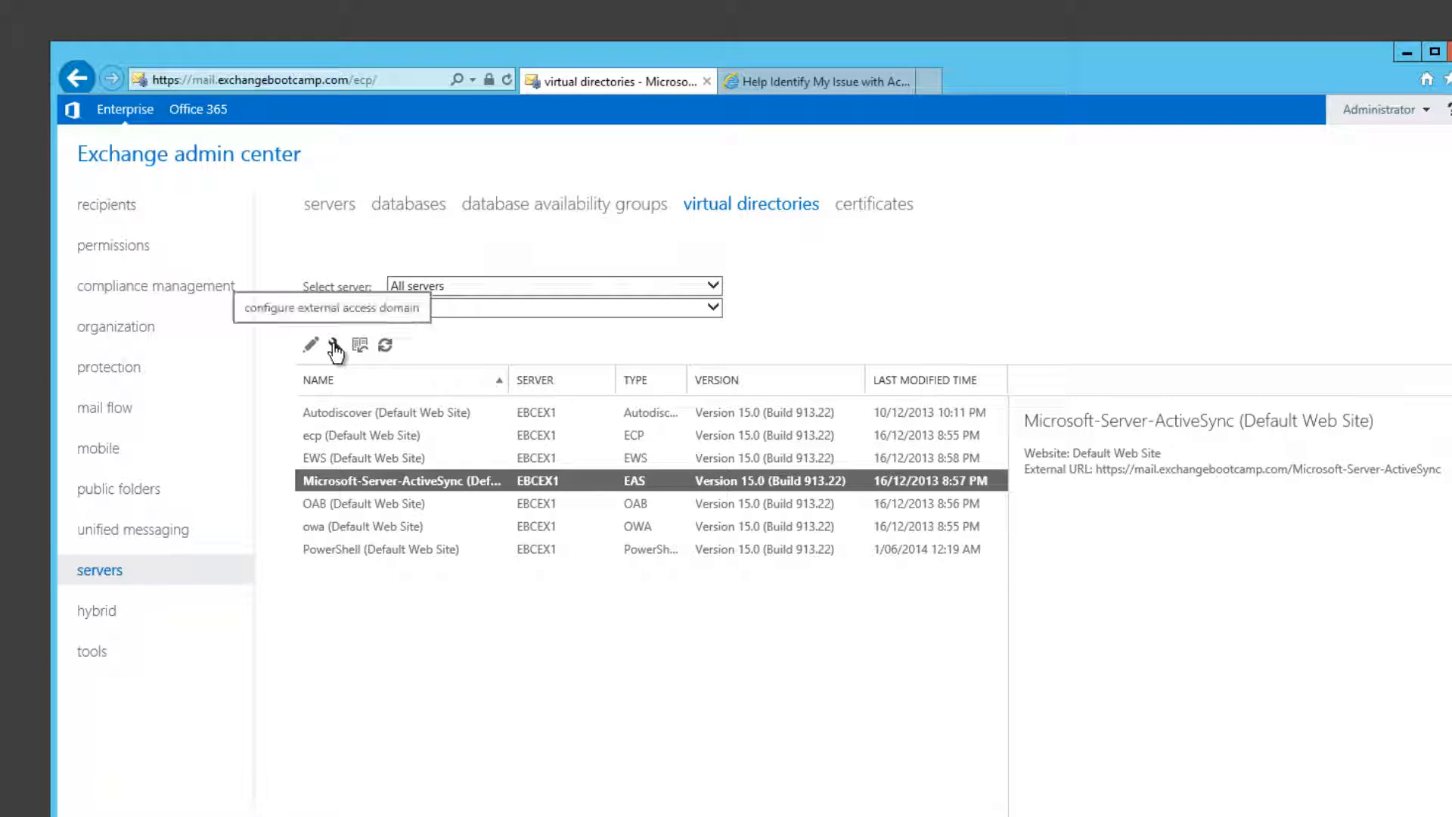
click(311, 345)
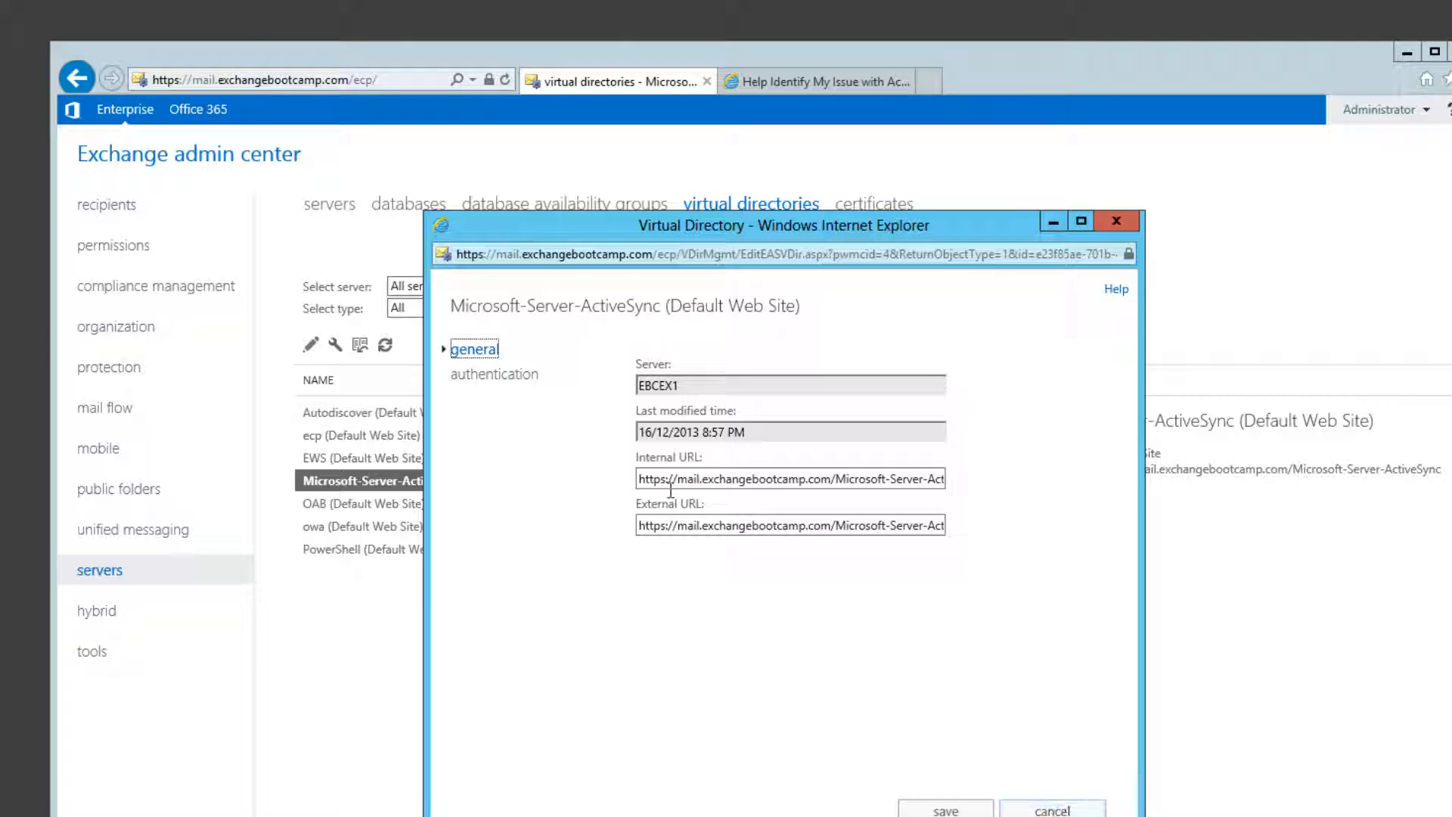
click(1030, 788)
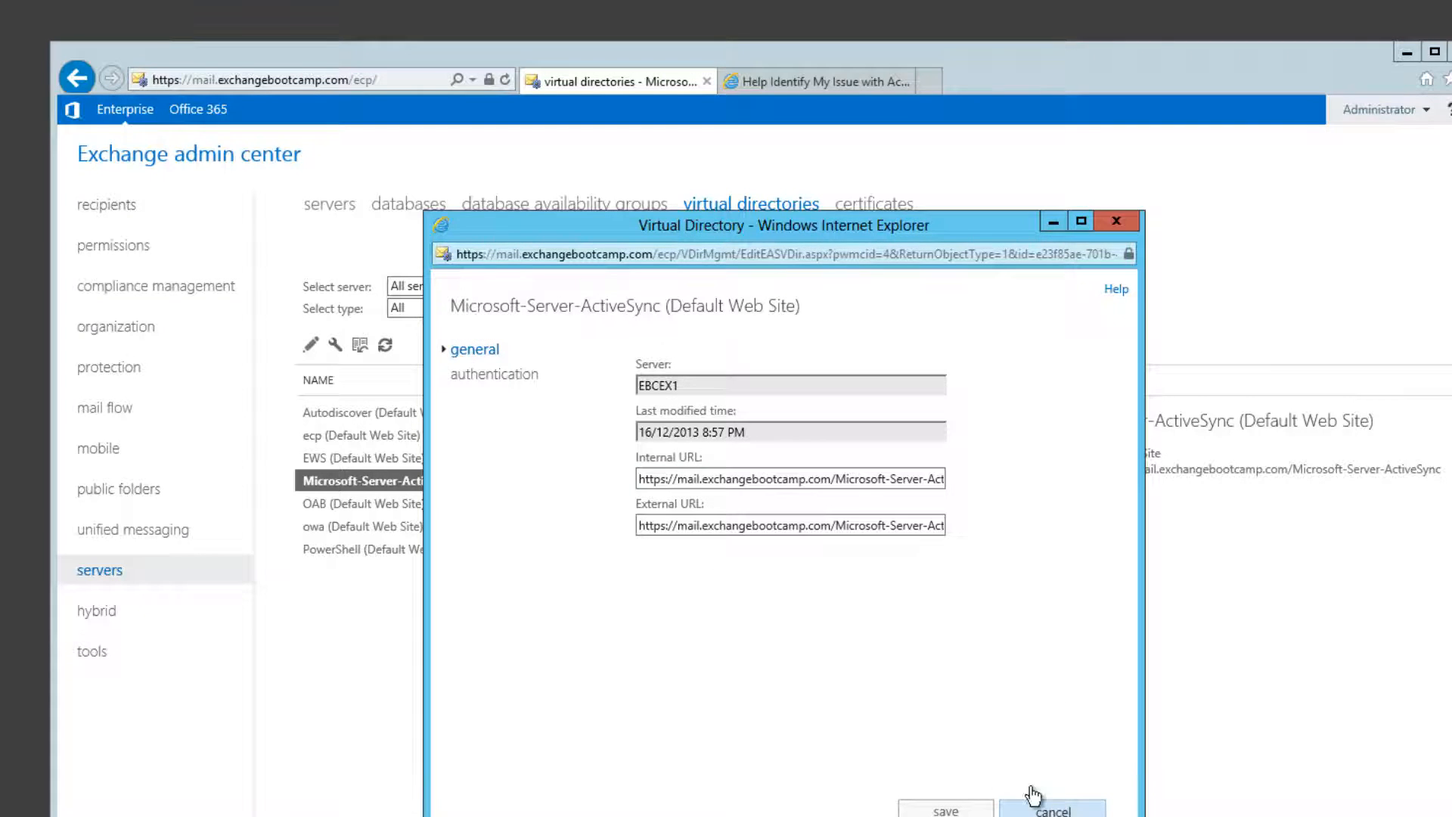
click(242, 205)
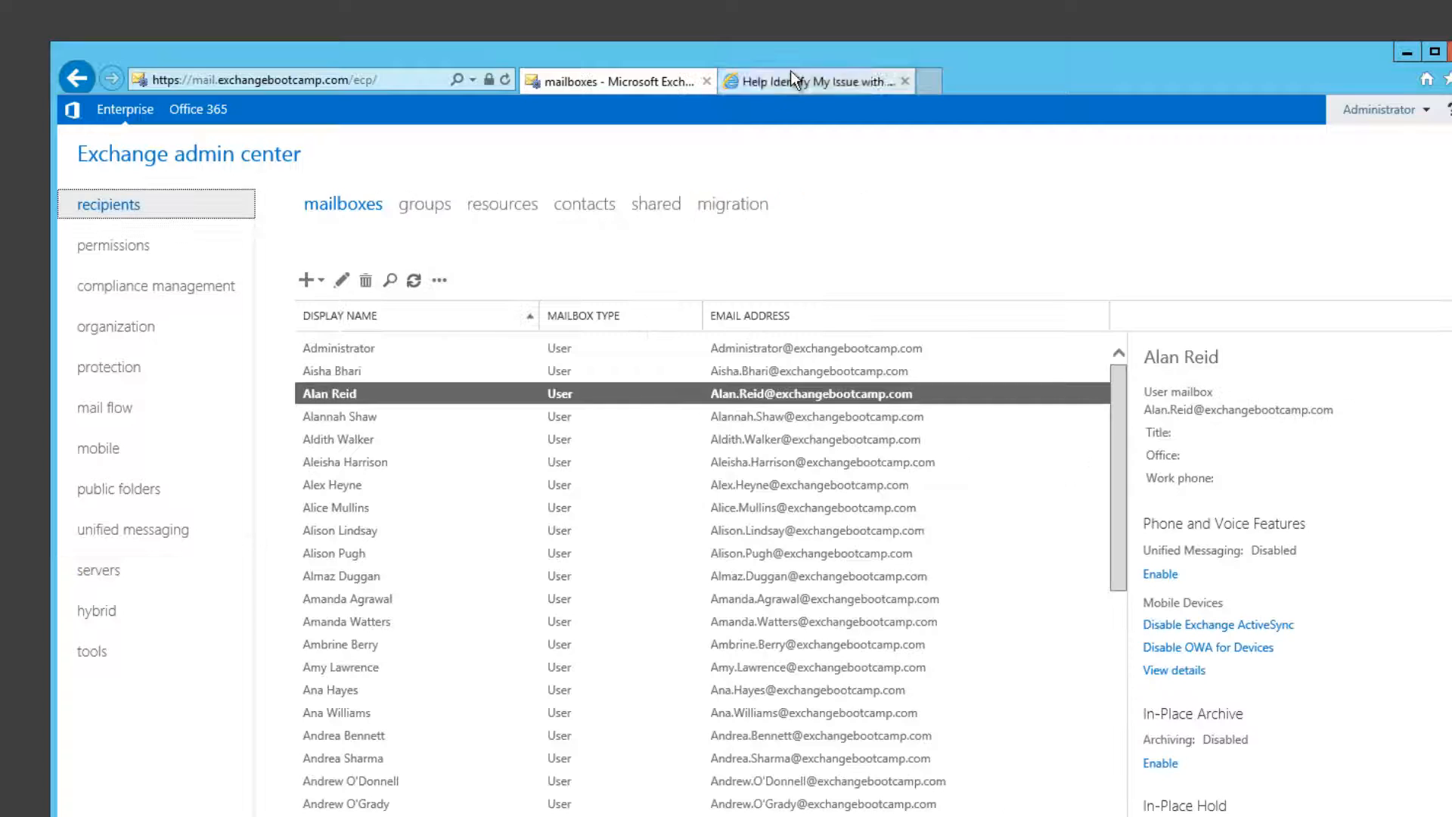
Step: Choose Use Autodiscover on the ActiveSync test and enter the user's e-mail address
click(791, 80)
click(117, 246)
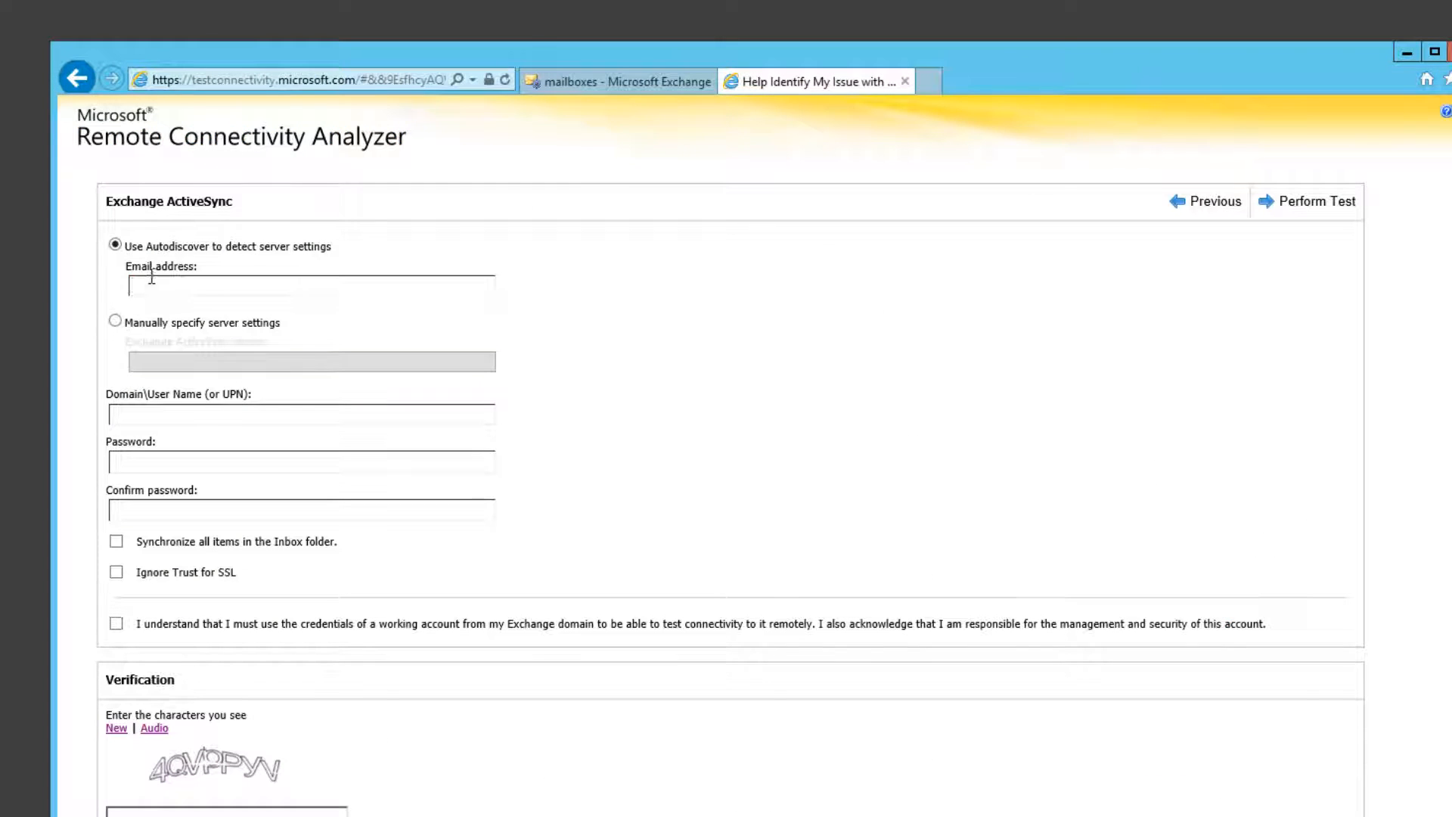
click(151, 284)
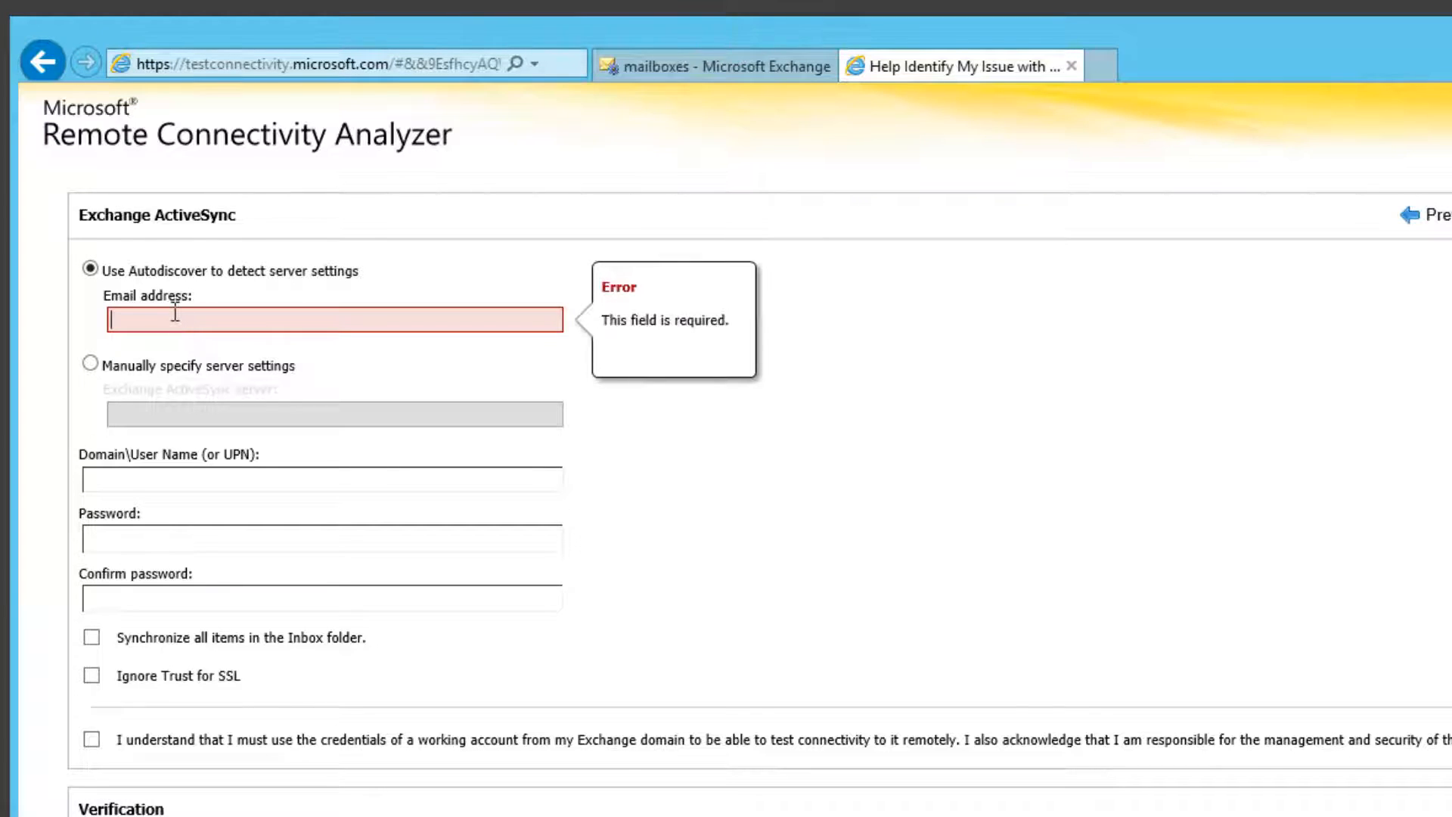
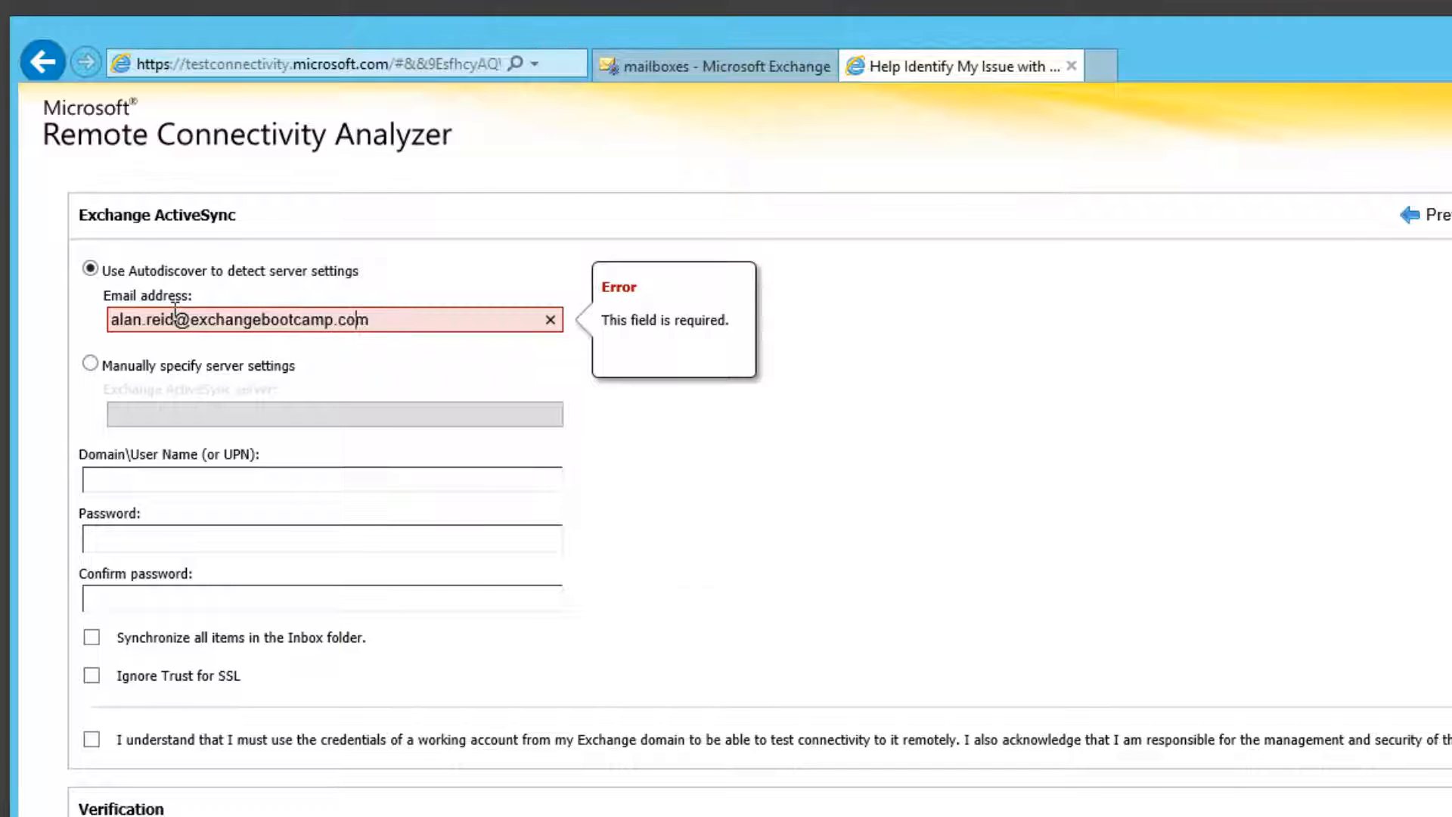
key(Tab)
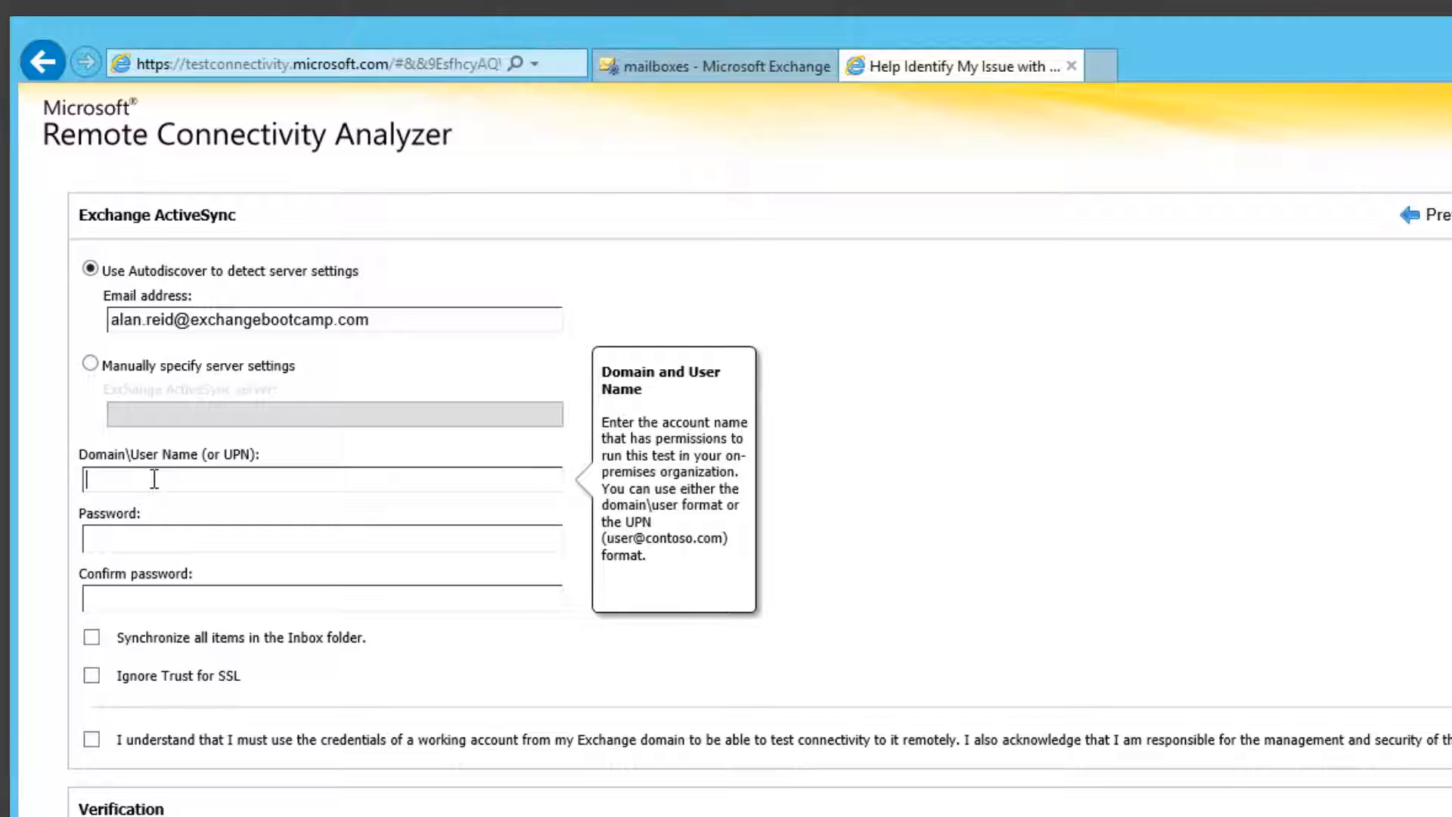
Step: Fill in the domain user name and type the account password in both password fields
key(Tab)
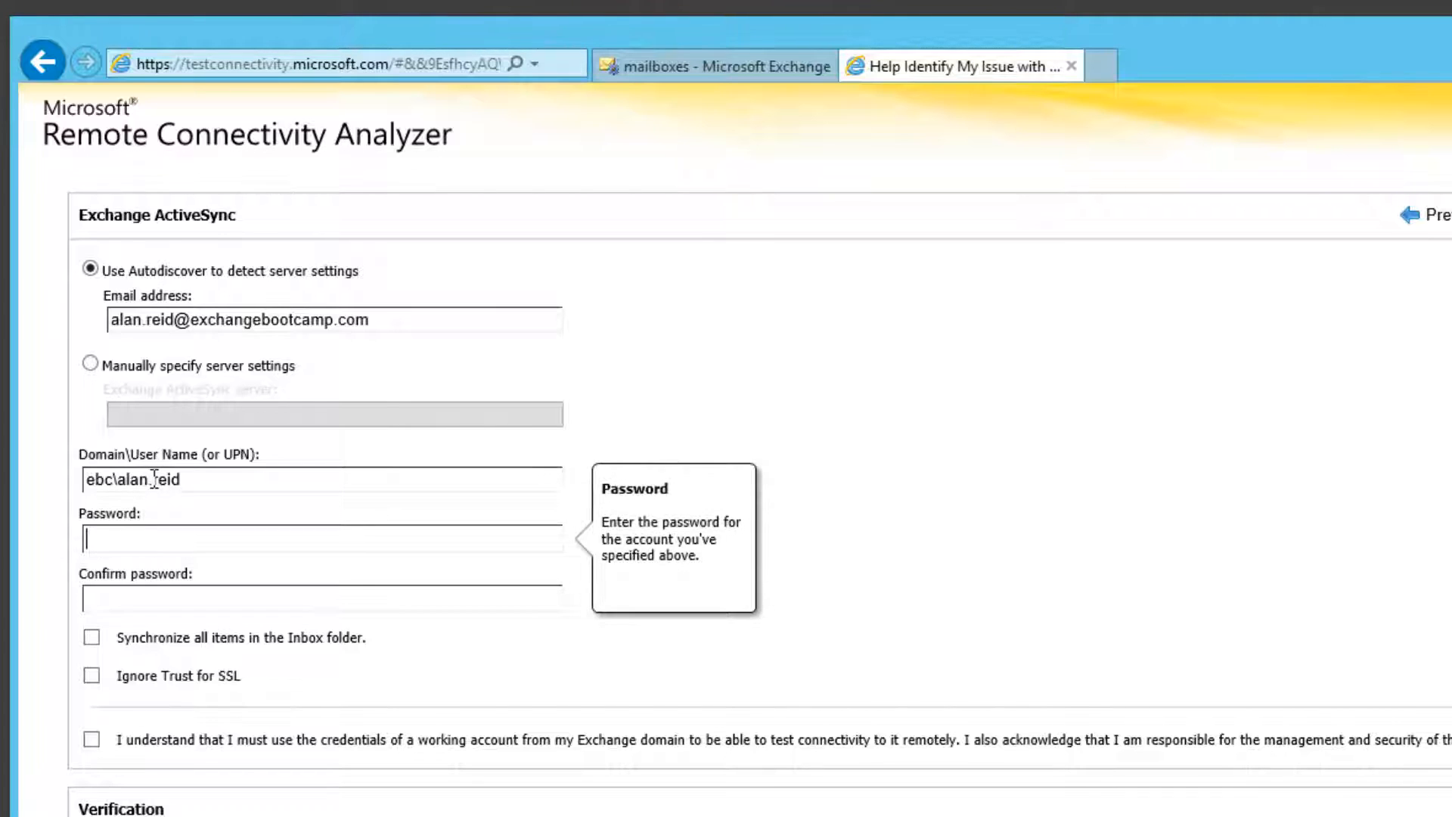
text(Password123)
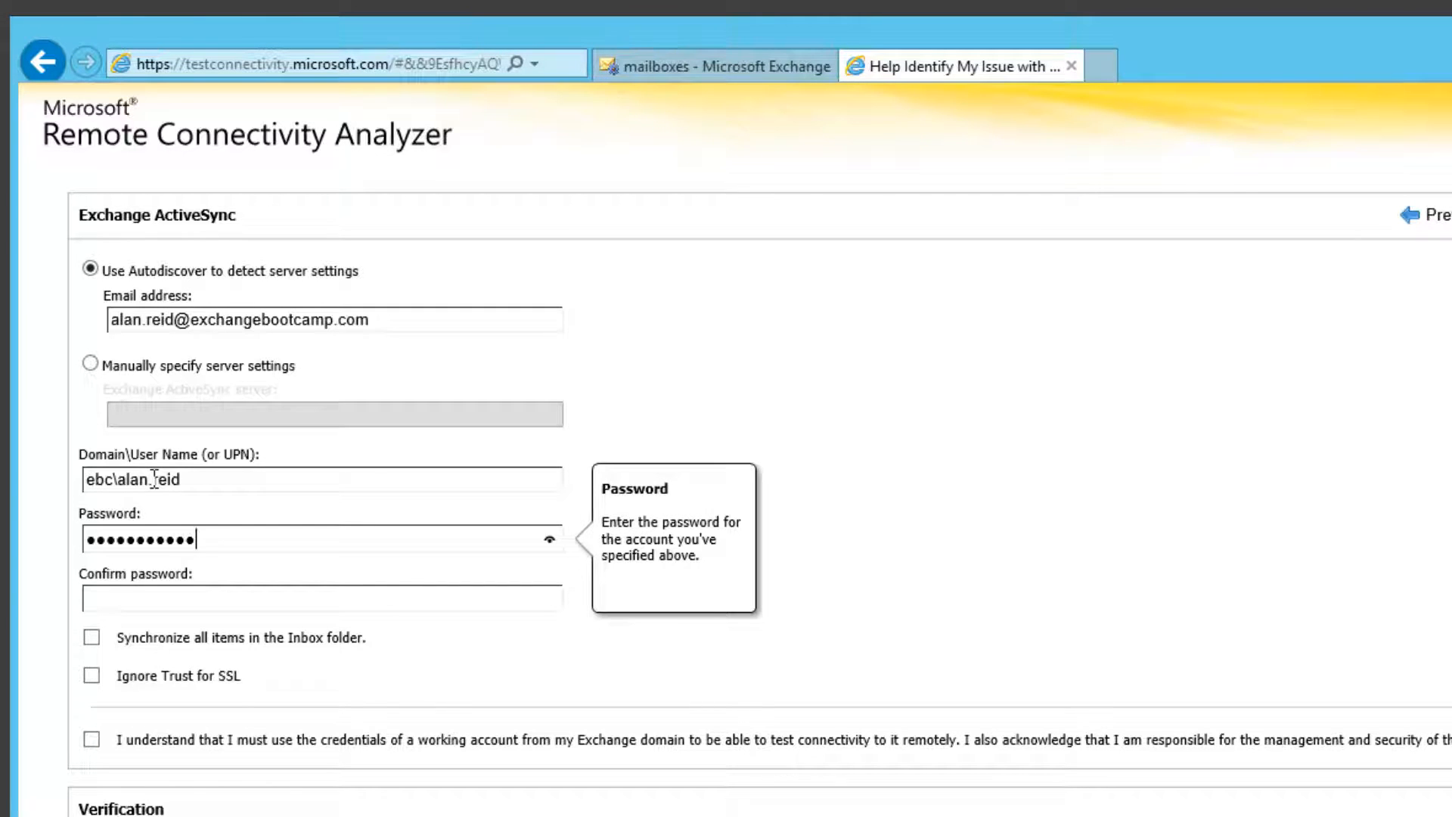
key(Tab)
text(Pass)
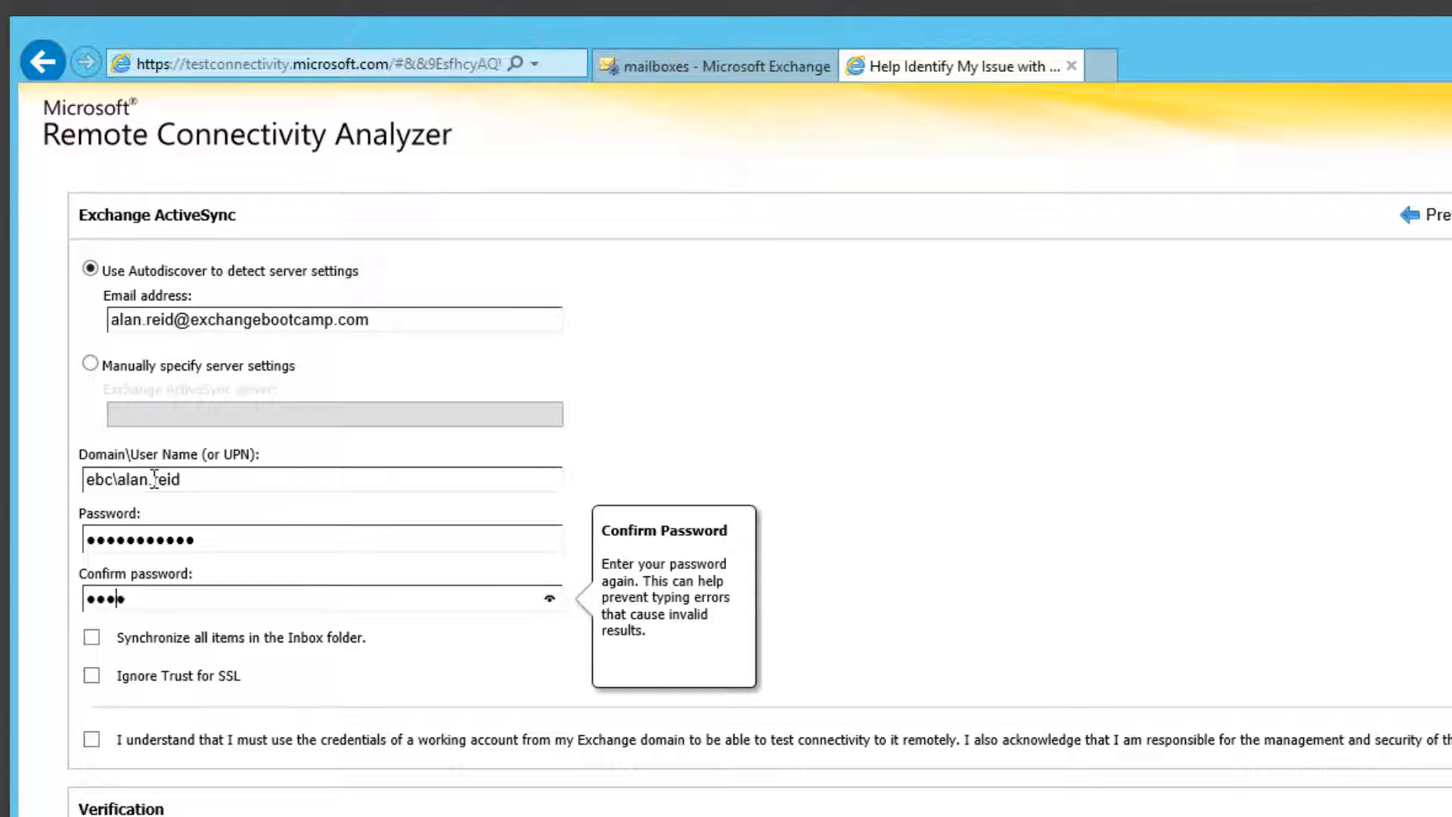
text(word123)
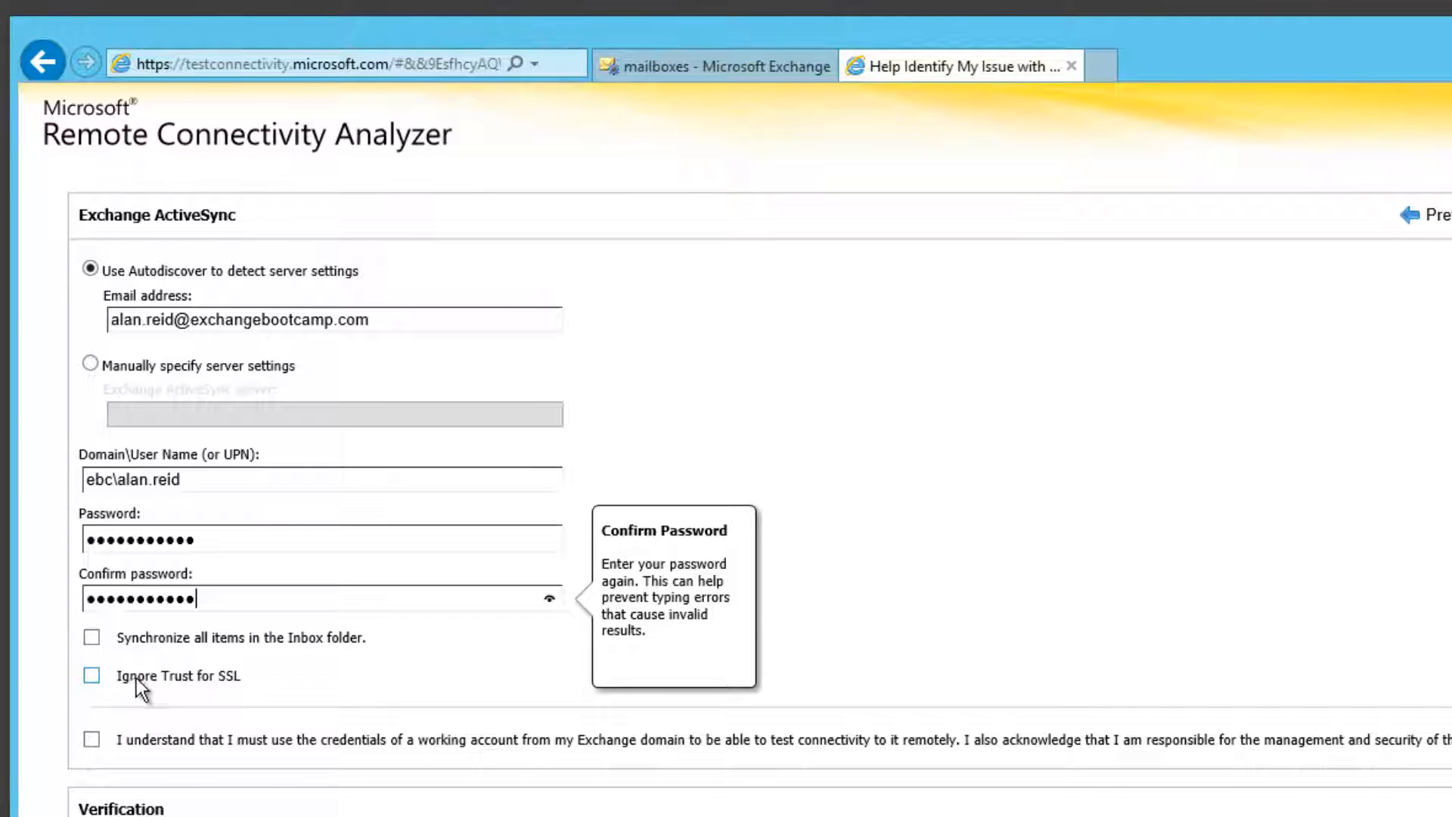
Step: Tick Ignore Trust for SSL, enter the CAPTCHA verification characters and verify the session
click(91, 675)
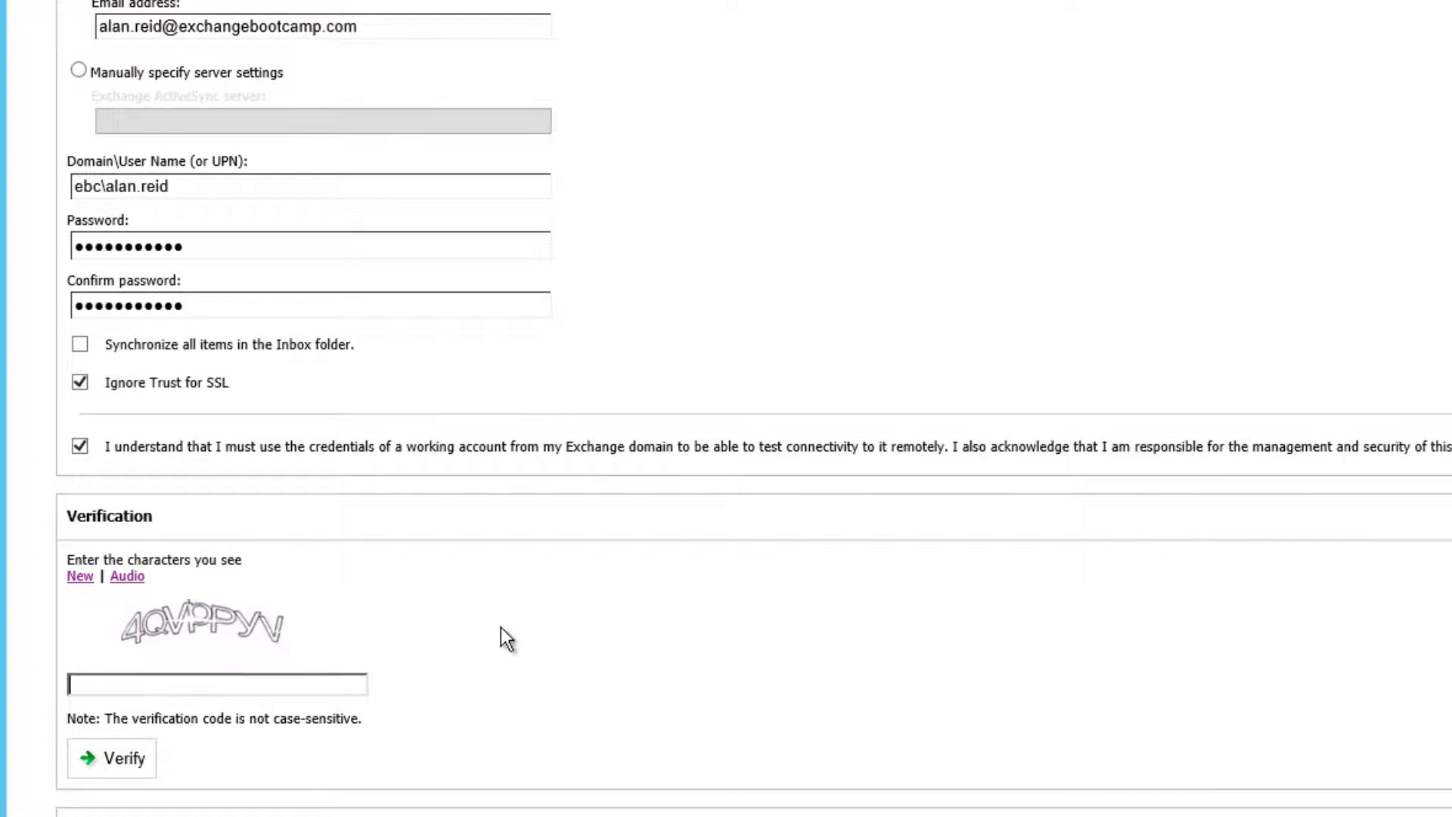
text(4qvppyv)
click(135, 761)
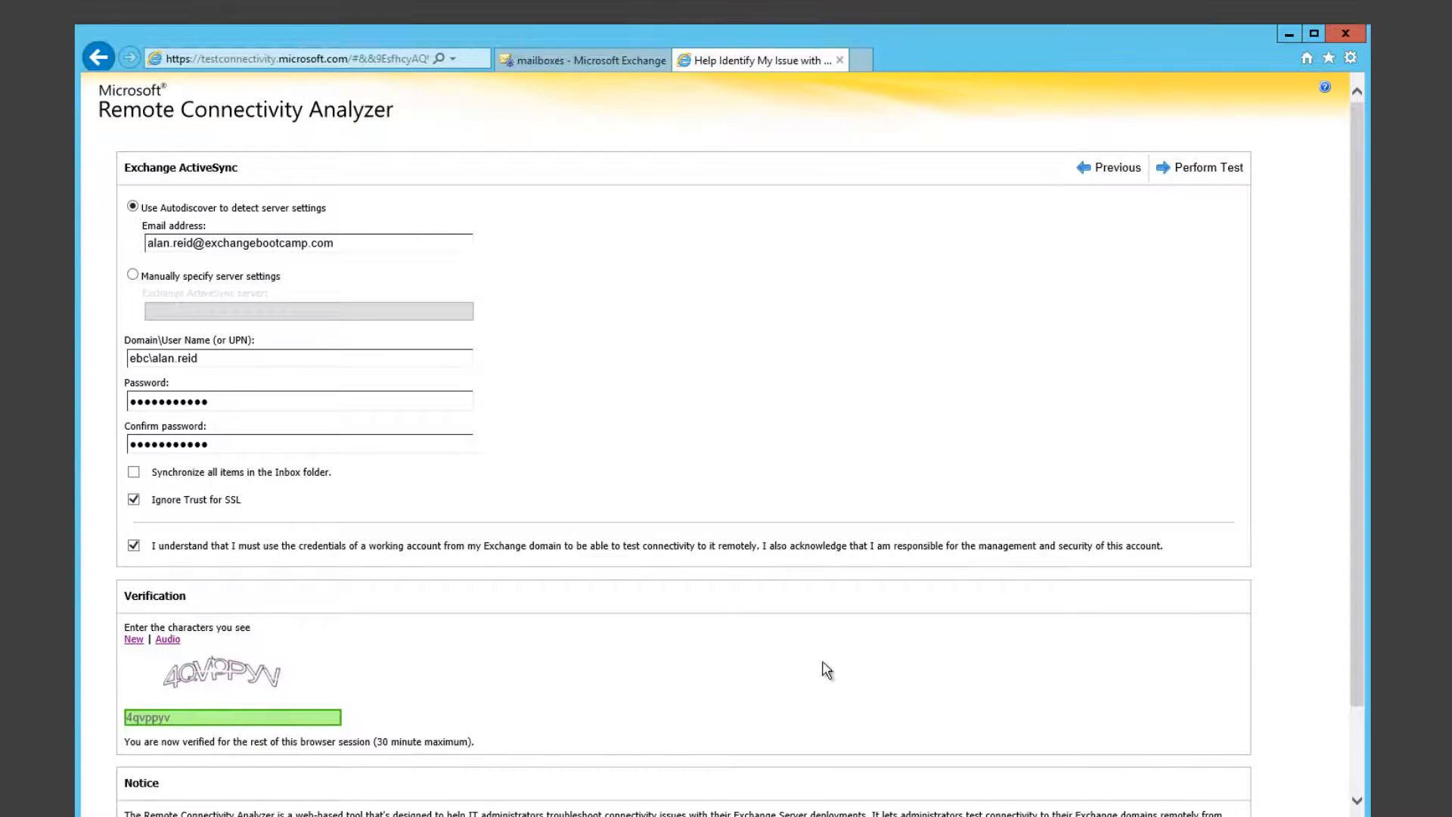
scroll(832, 669, down, 2)
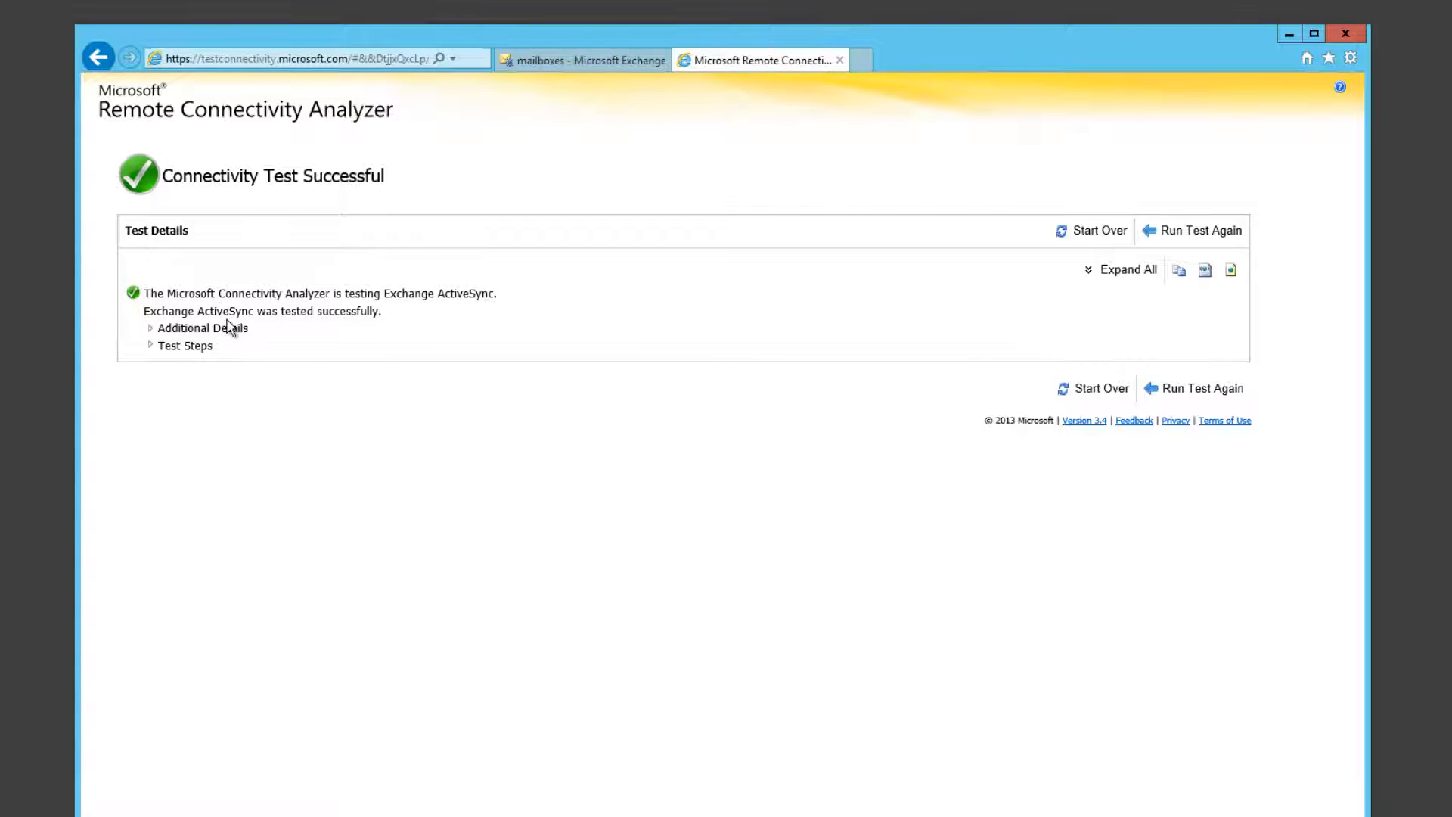
Step: Expand all test results and highlight the host and port of the failed Autodiscover URL
click(1129, 271)
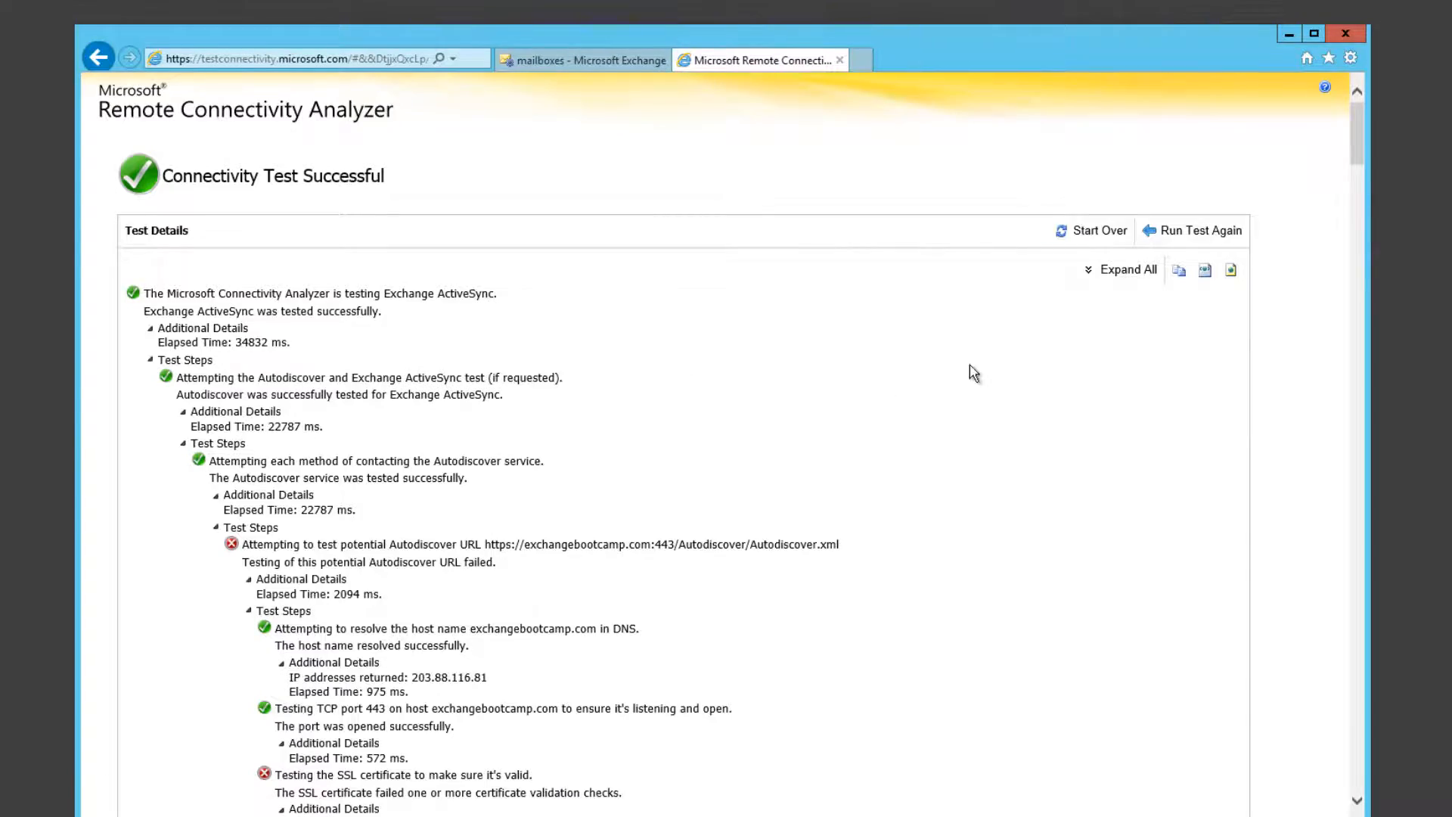
mouse_move(1358, 123)
mouse_down()
mouse_move(1337, 518)
mouse_move(1351, 110)
mouse_up()
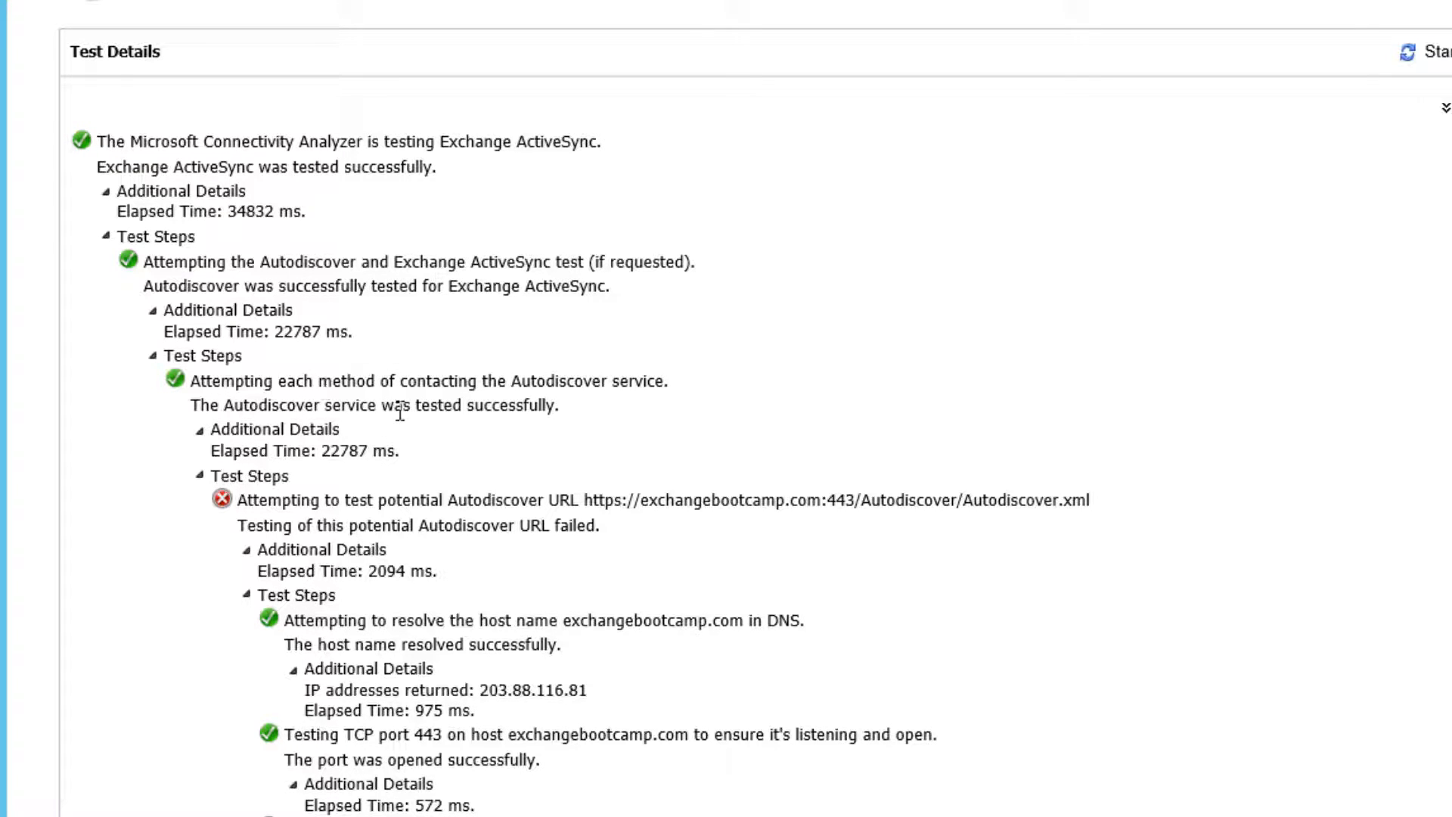
scroll(503, 413, down, 2)
scroll(504, 412, down, 2)
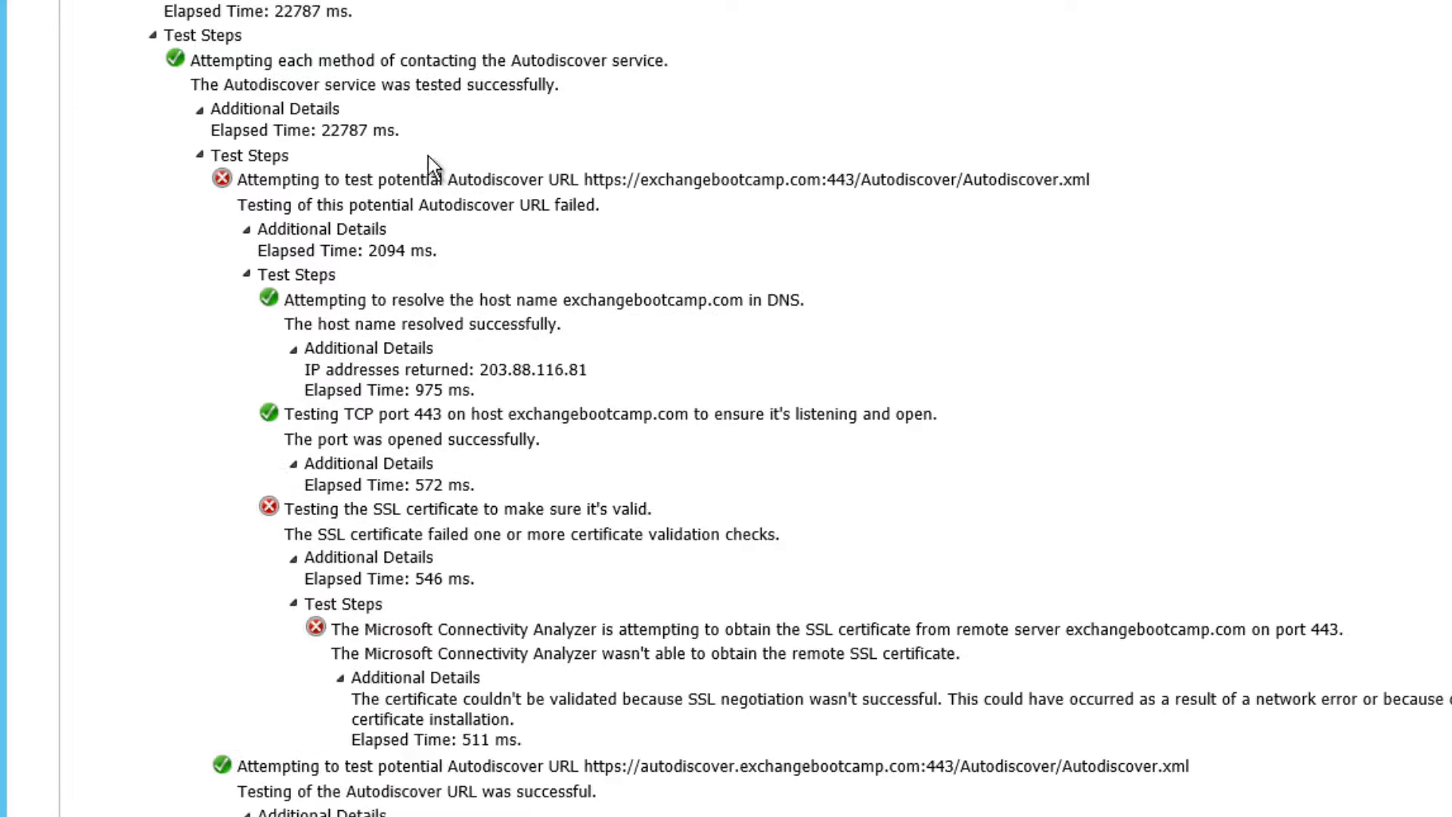
scroll(510, 148, down, 2)
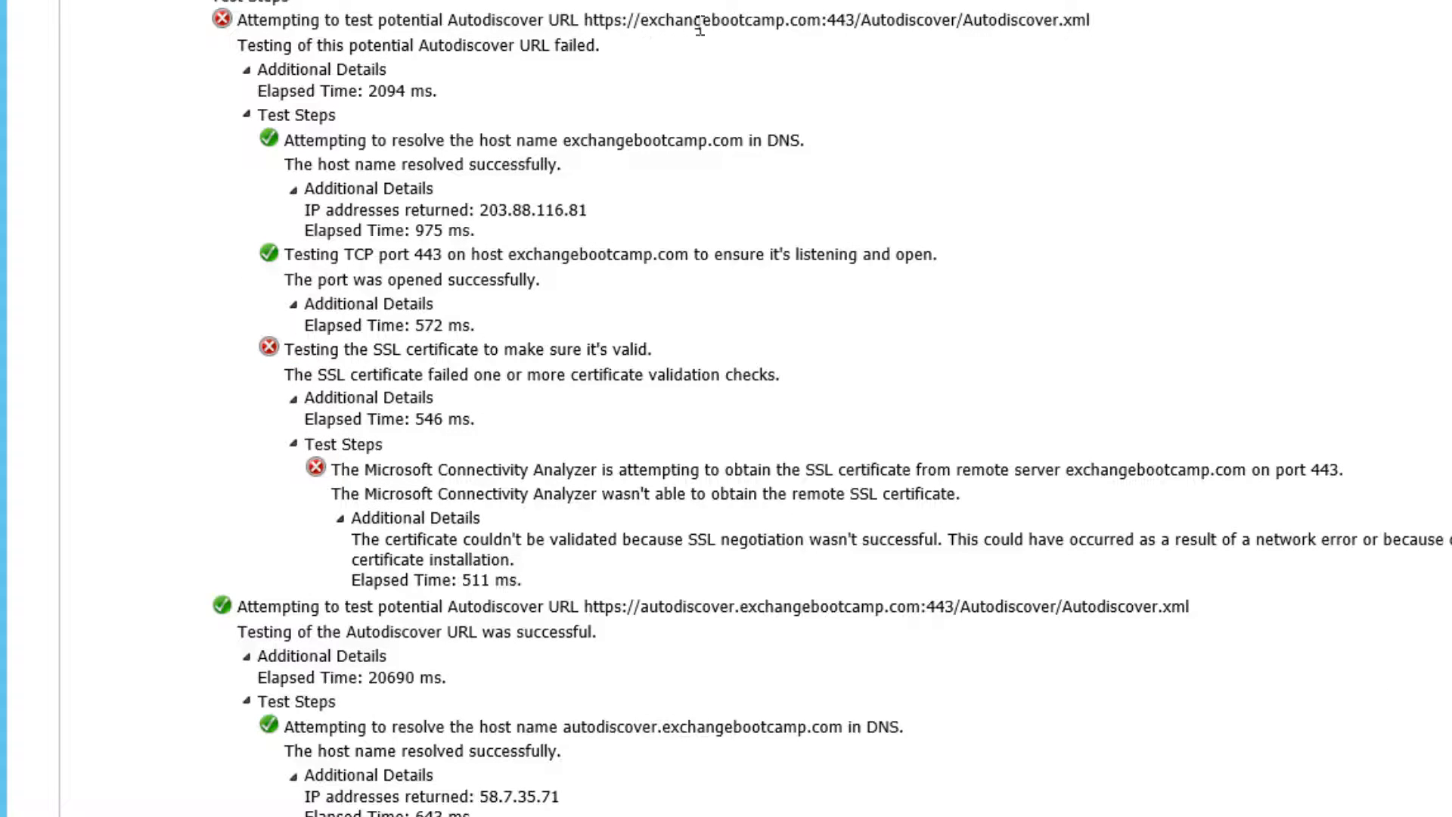
drag(699, 23, 964, 21)
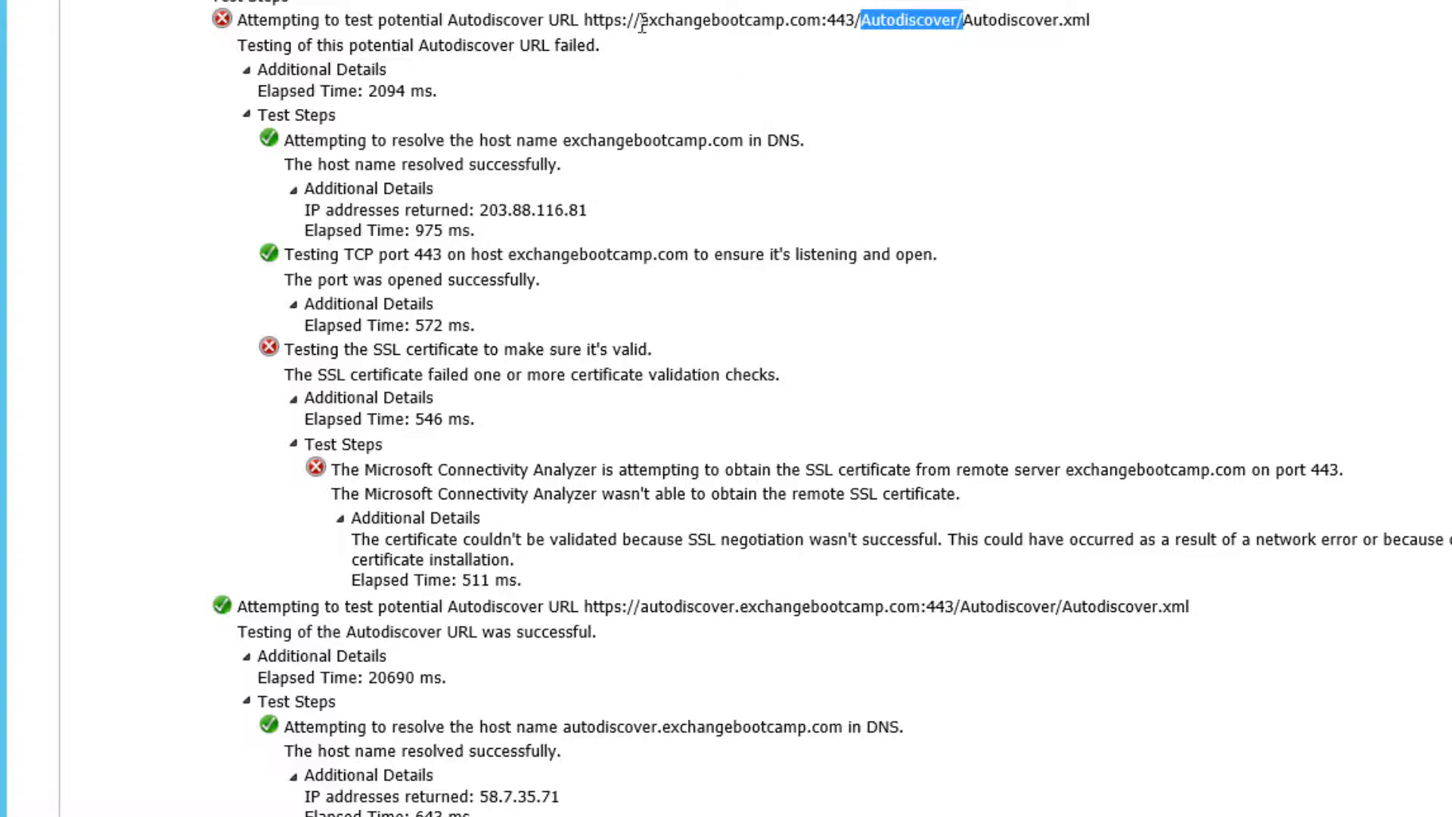
drag(623, 21, 861, 22)
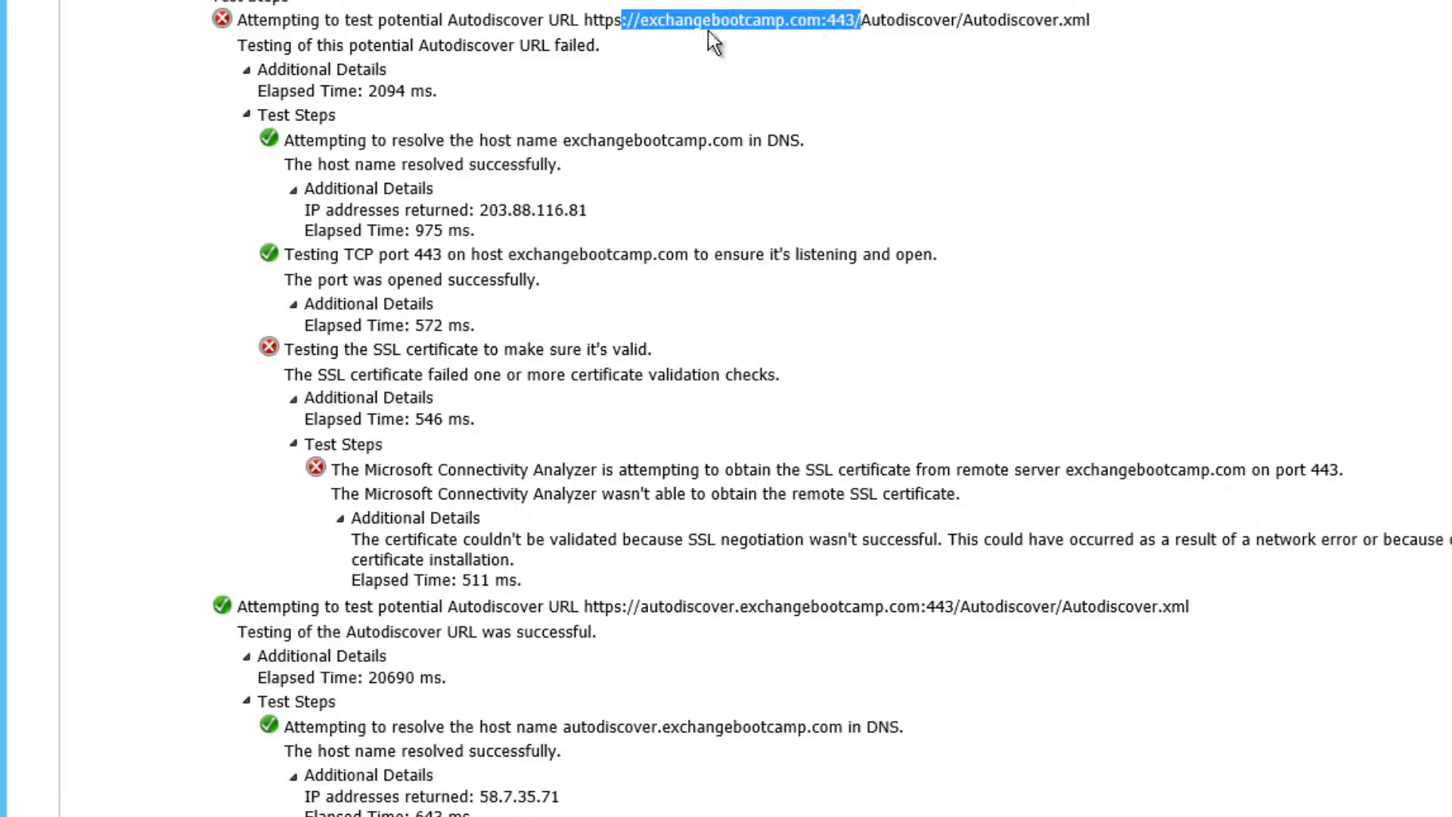
click(630, 29)
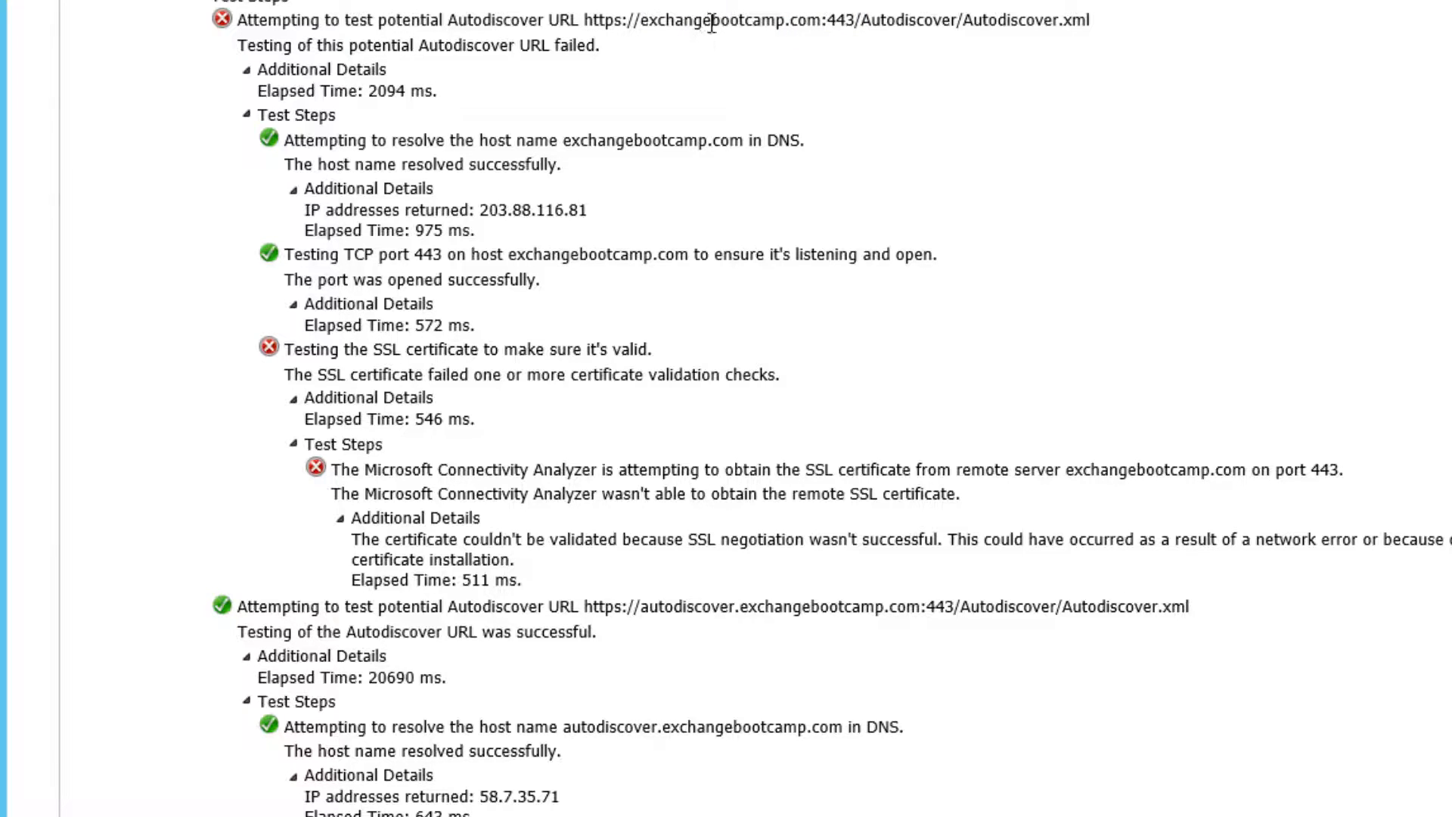
Step: Highlight the successful Autodiscover URL, its resolved IP address and the TCP port 443 test
scroll(342, 219, down, 6)
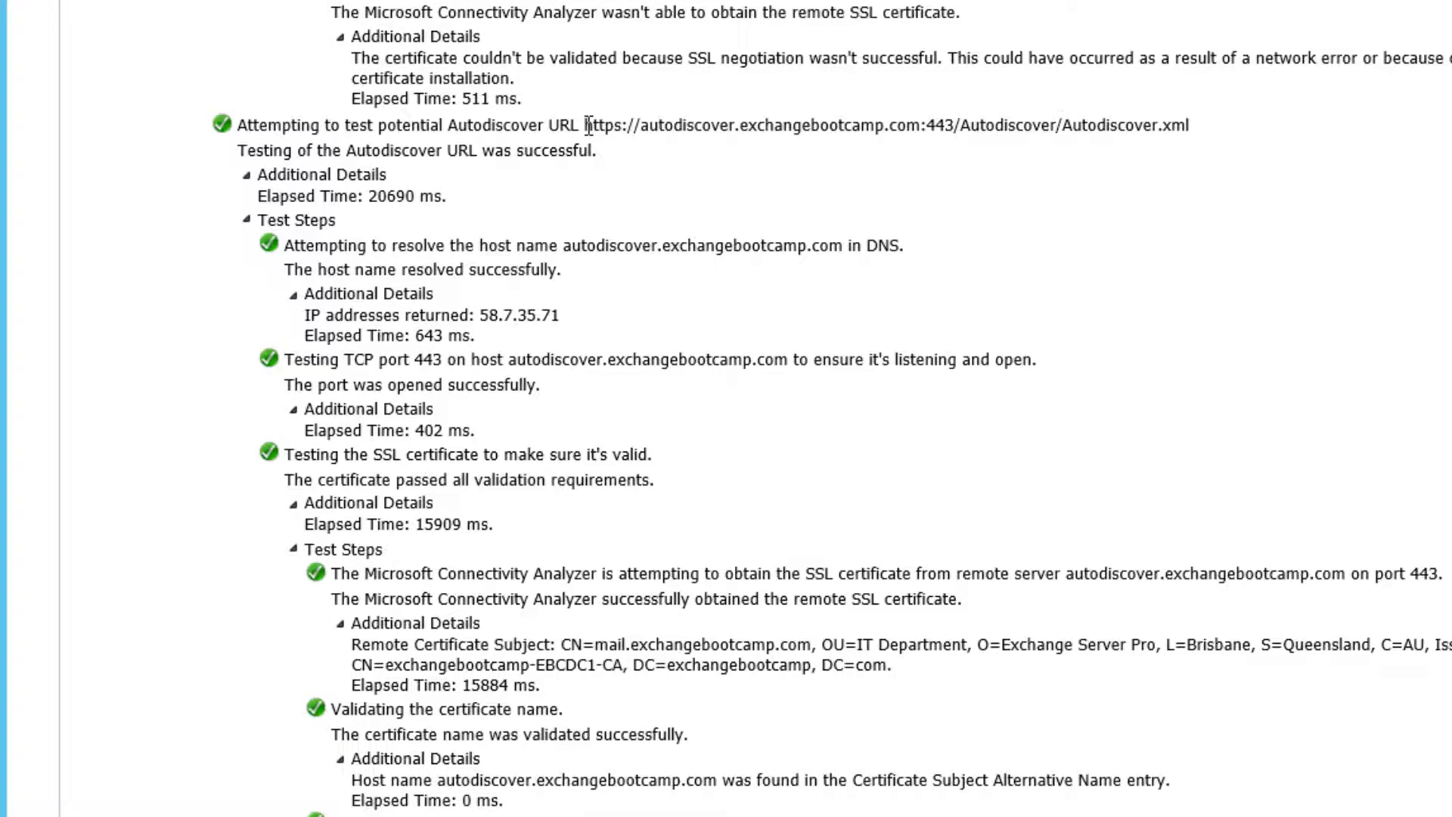
drag(589, 124, 911, 136)
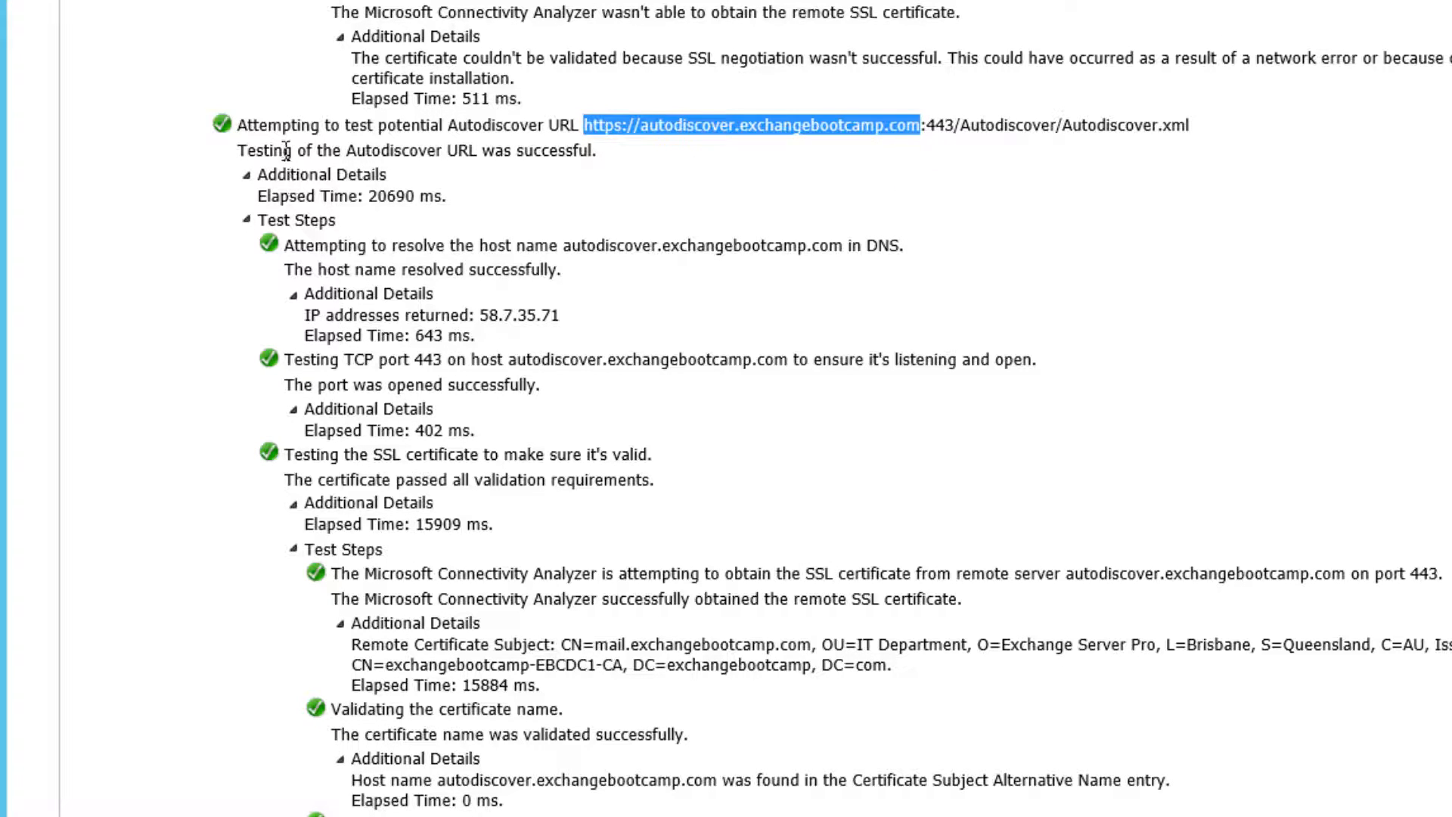
drag(239, 149, 587, 145)
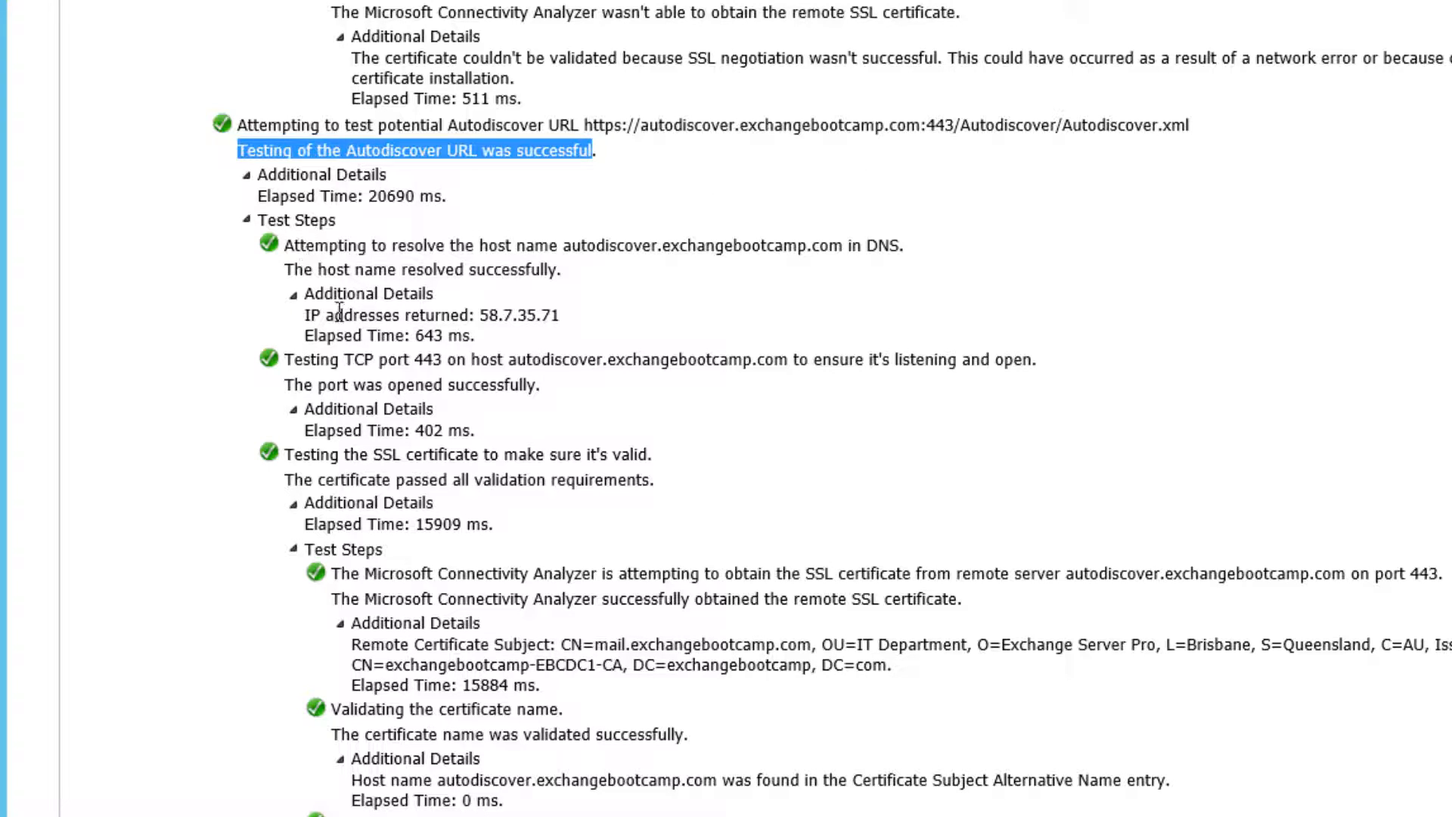
drag(304, 314, 565, 317)
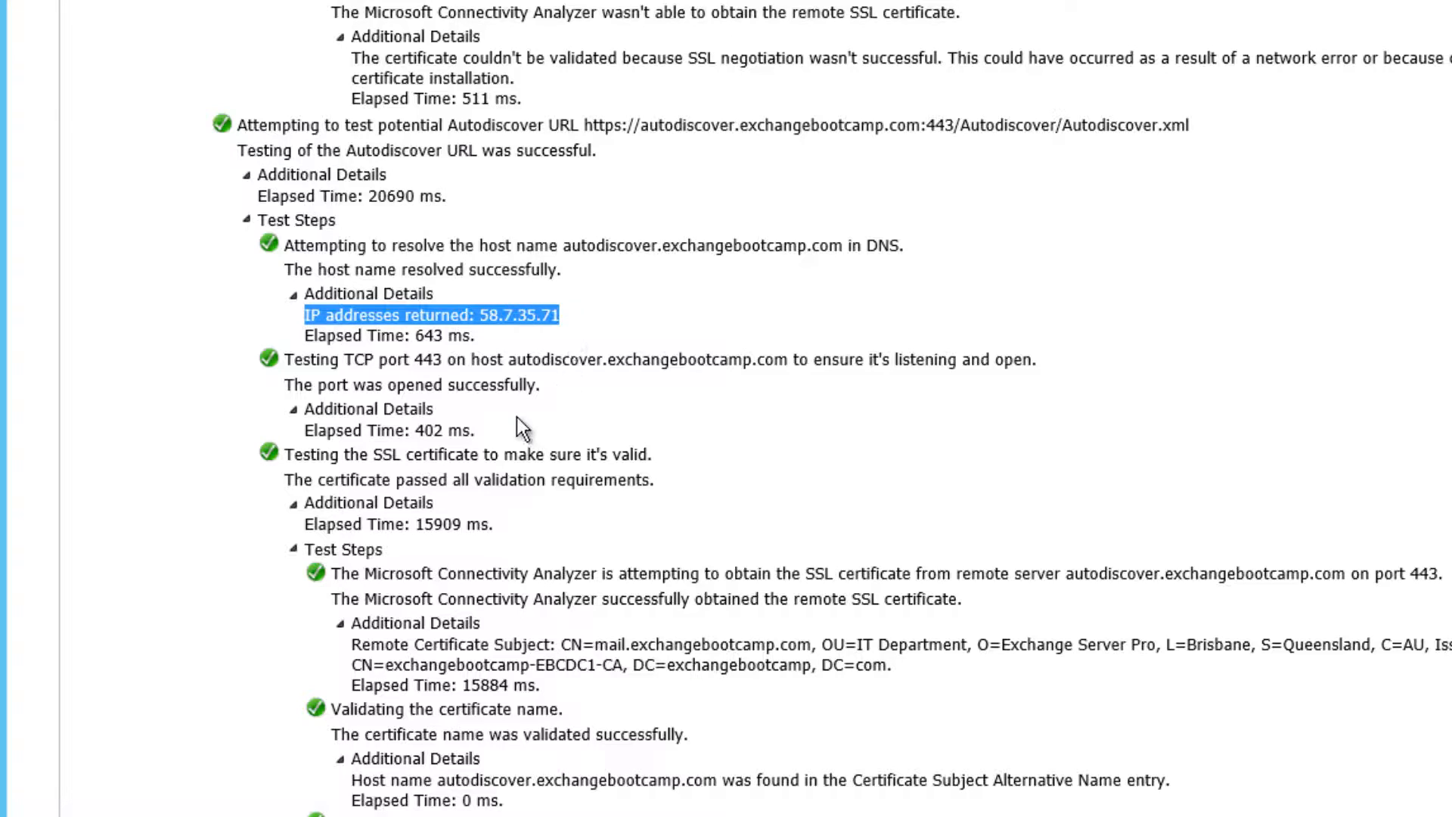
drag(285, 360, 624, 362)
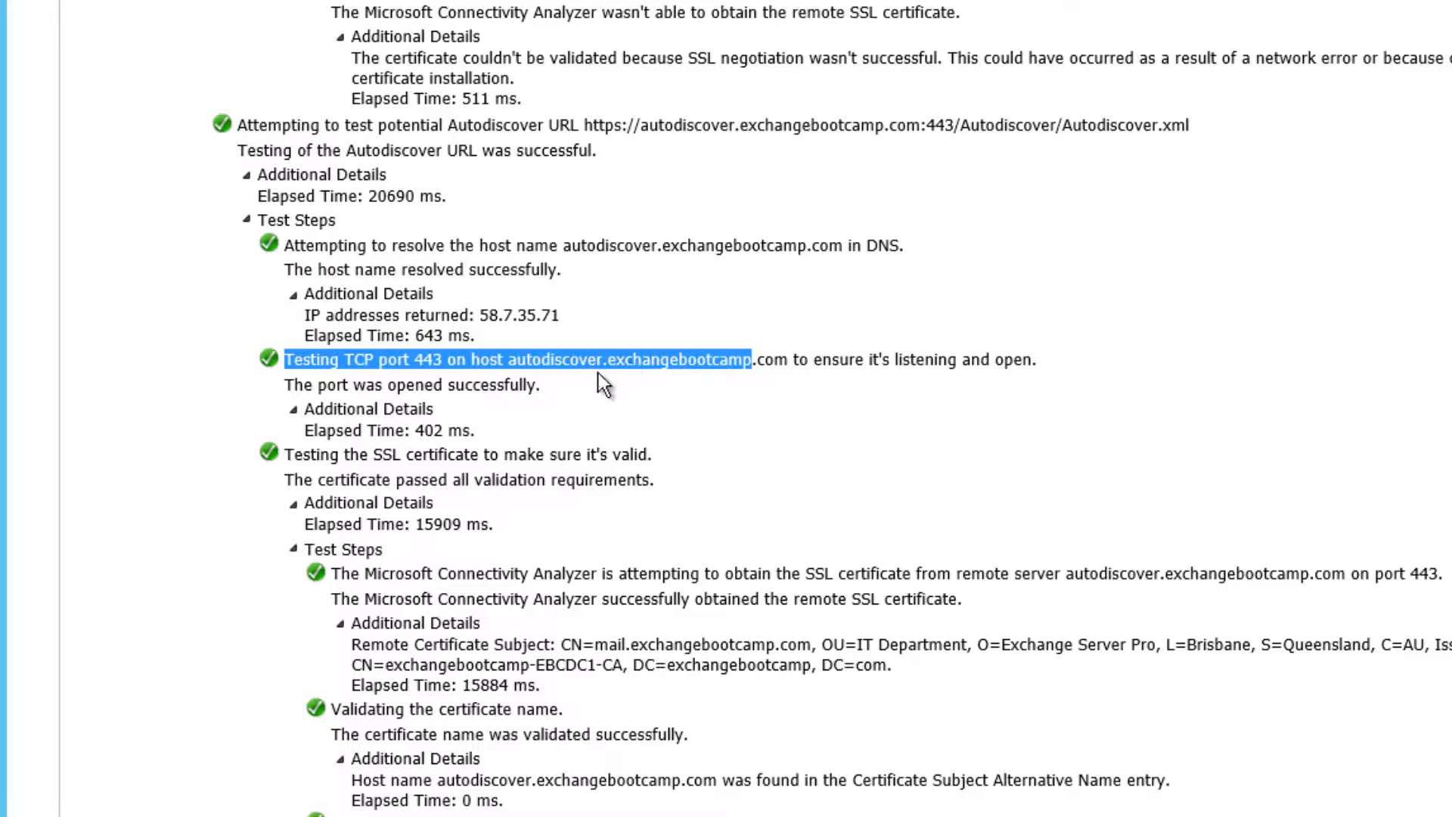
scroll(518, 416, down, 2)
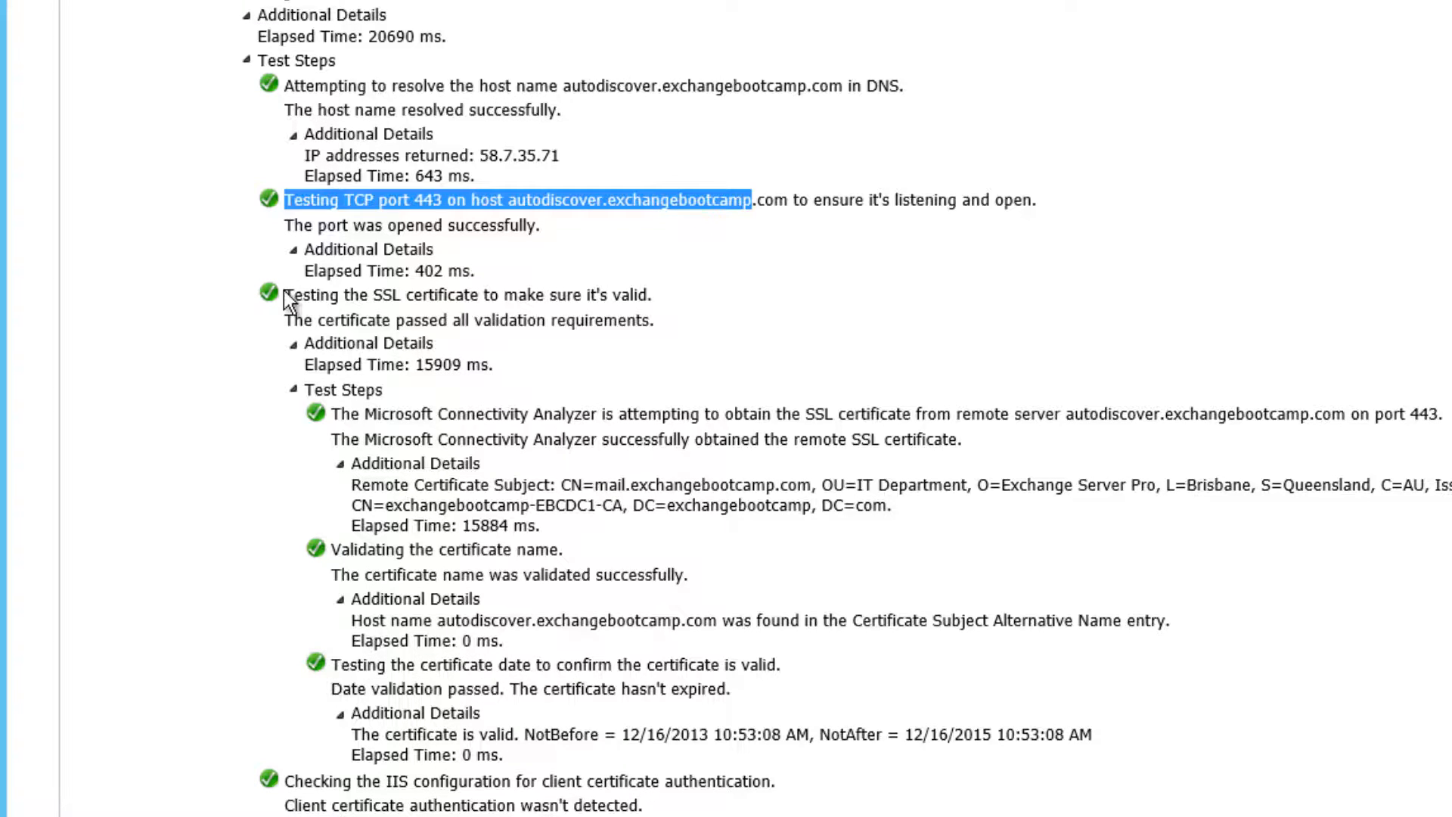
drag(285, 293, 651, 297)
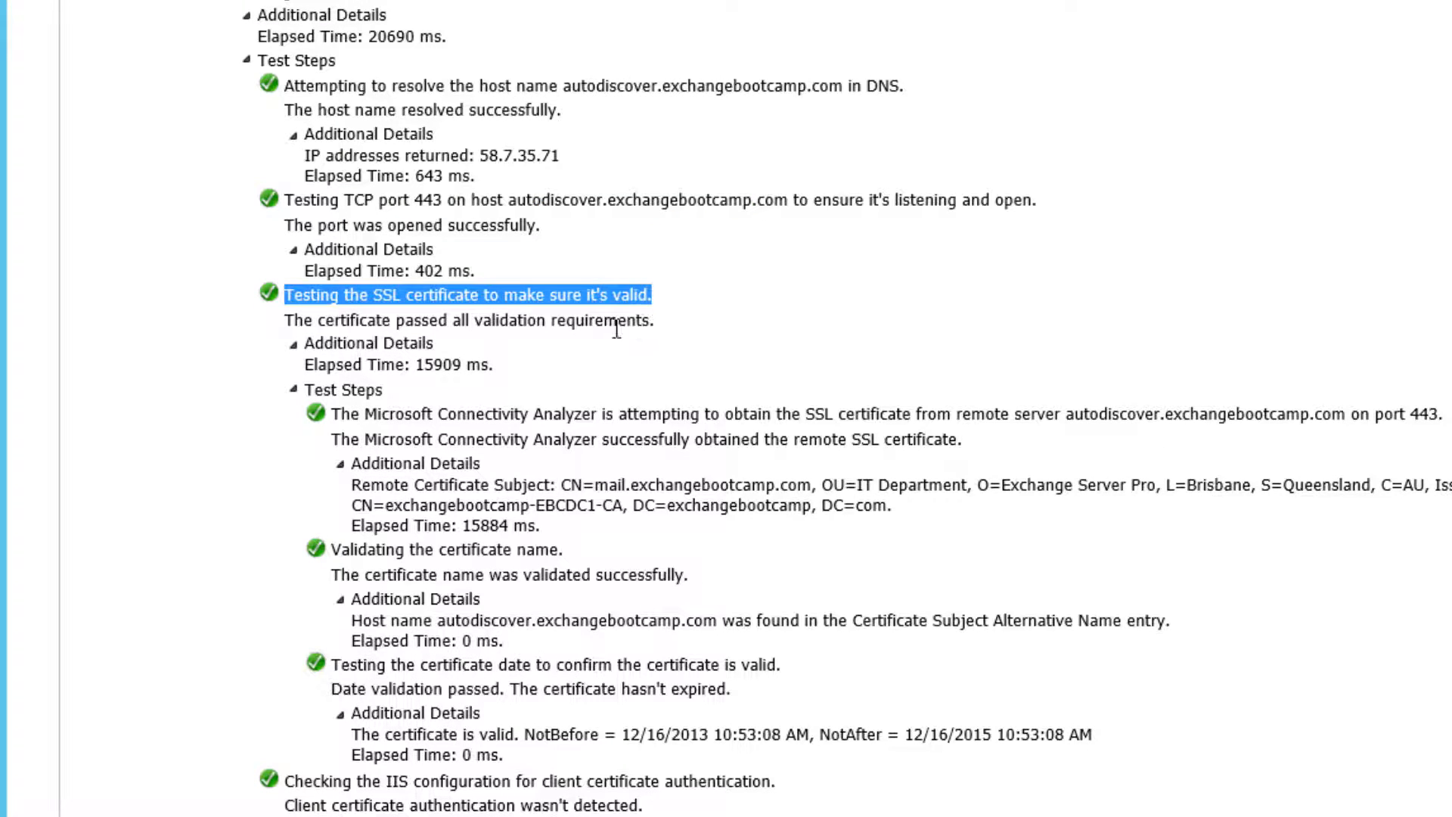
Step: Highlight the IIS client certificate check and Autodiscover POST request, then collapse the POST sub-steps
scroll(498, 357, down, 4)
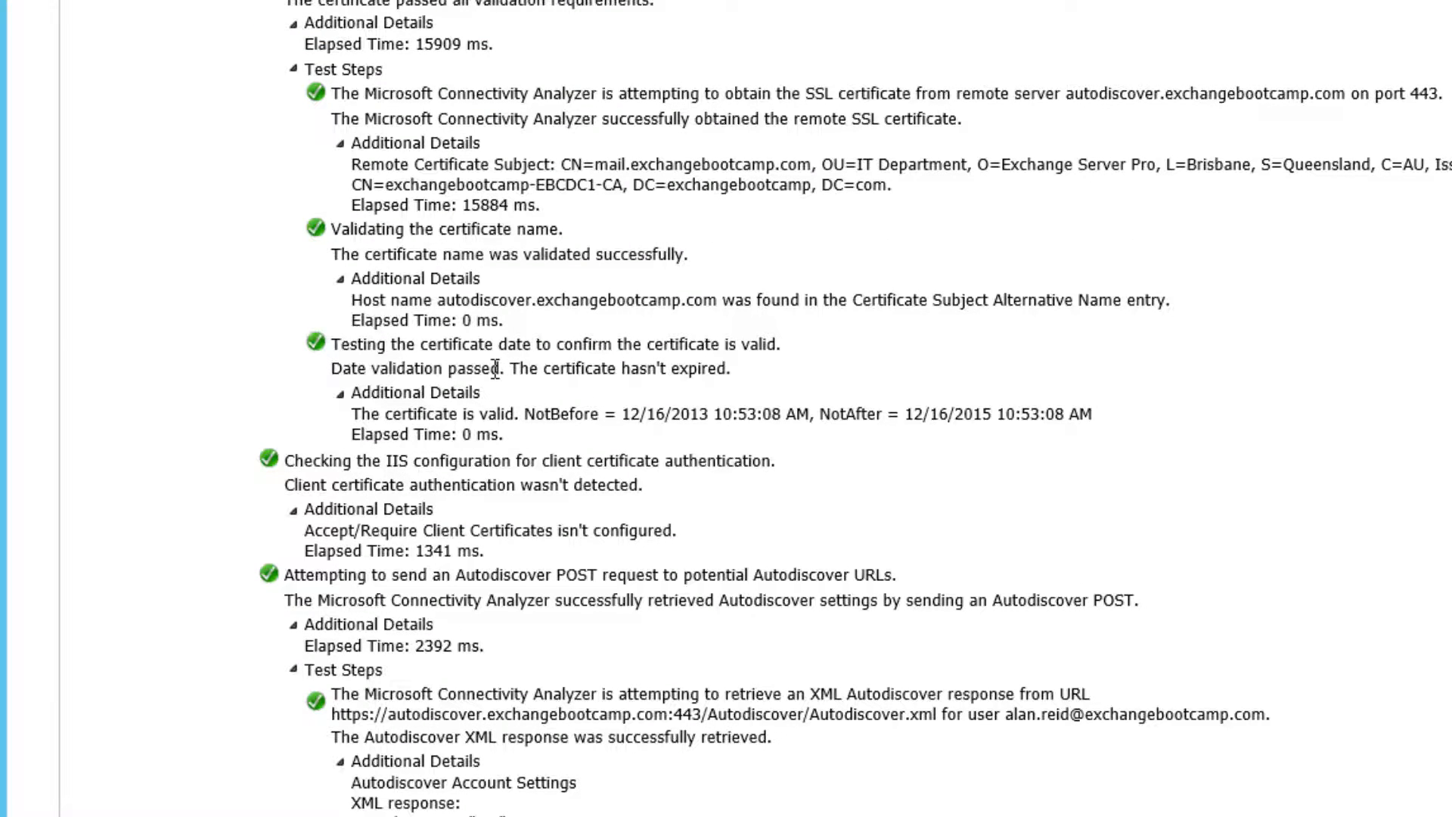
scroll(495, 368, down, 2)
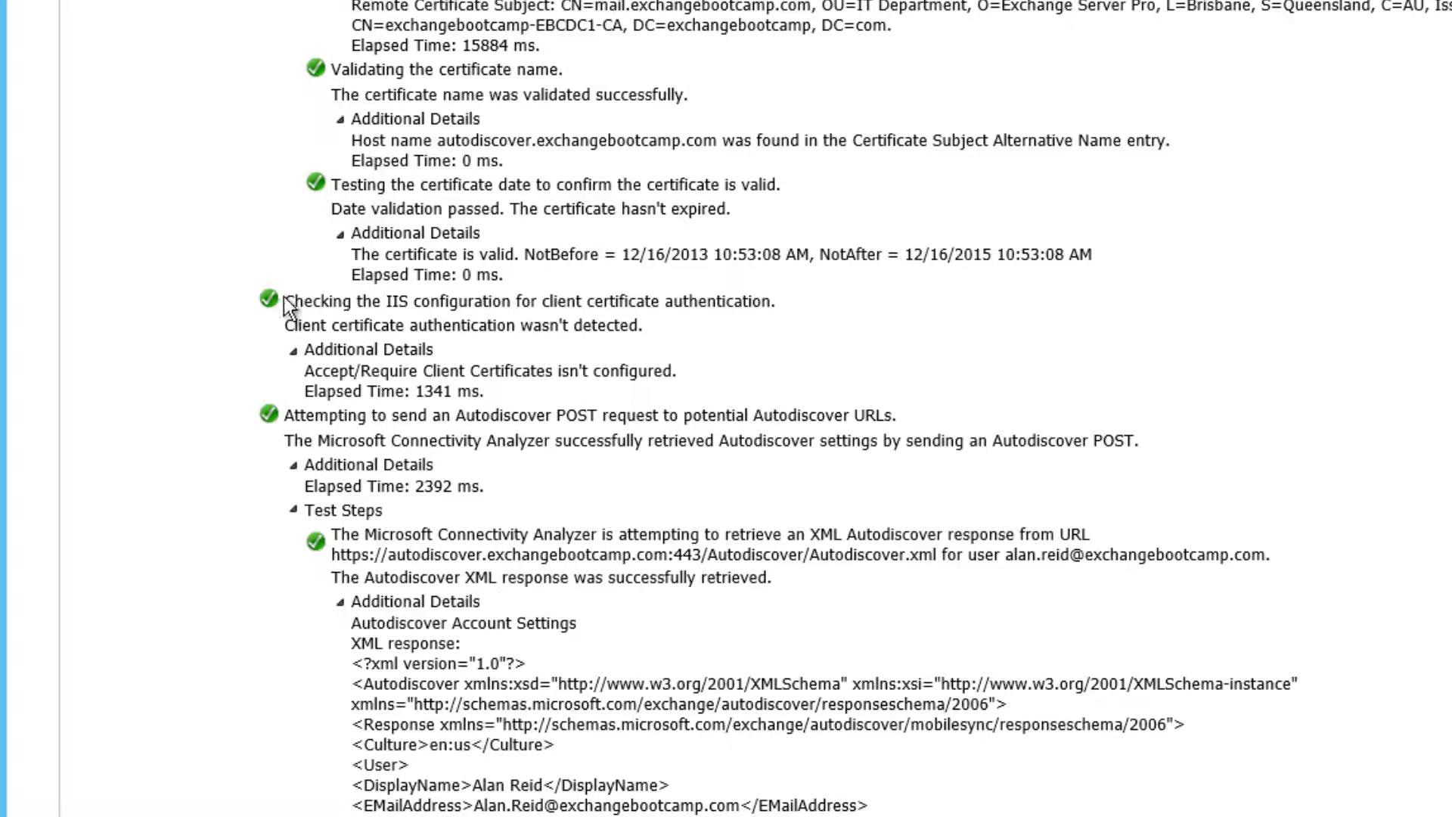
drag(285, 301, 769, 302)
scroll(445, 378, down, 2)
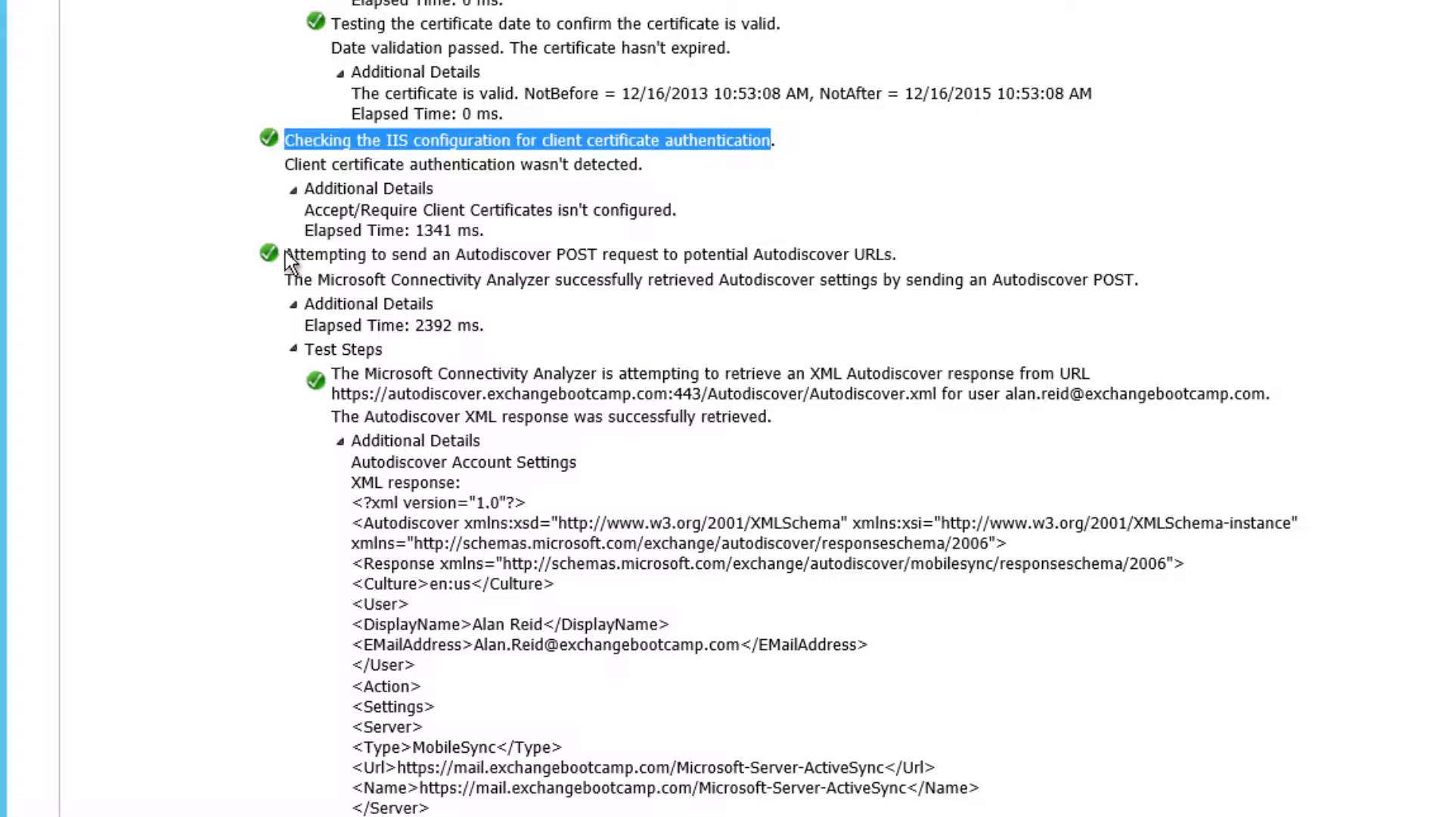
drag(333, 252, 892, 257)
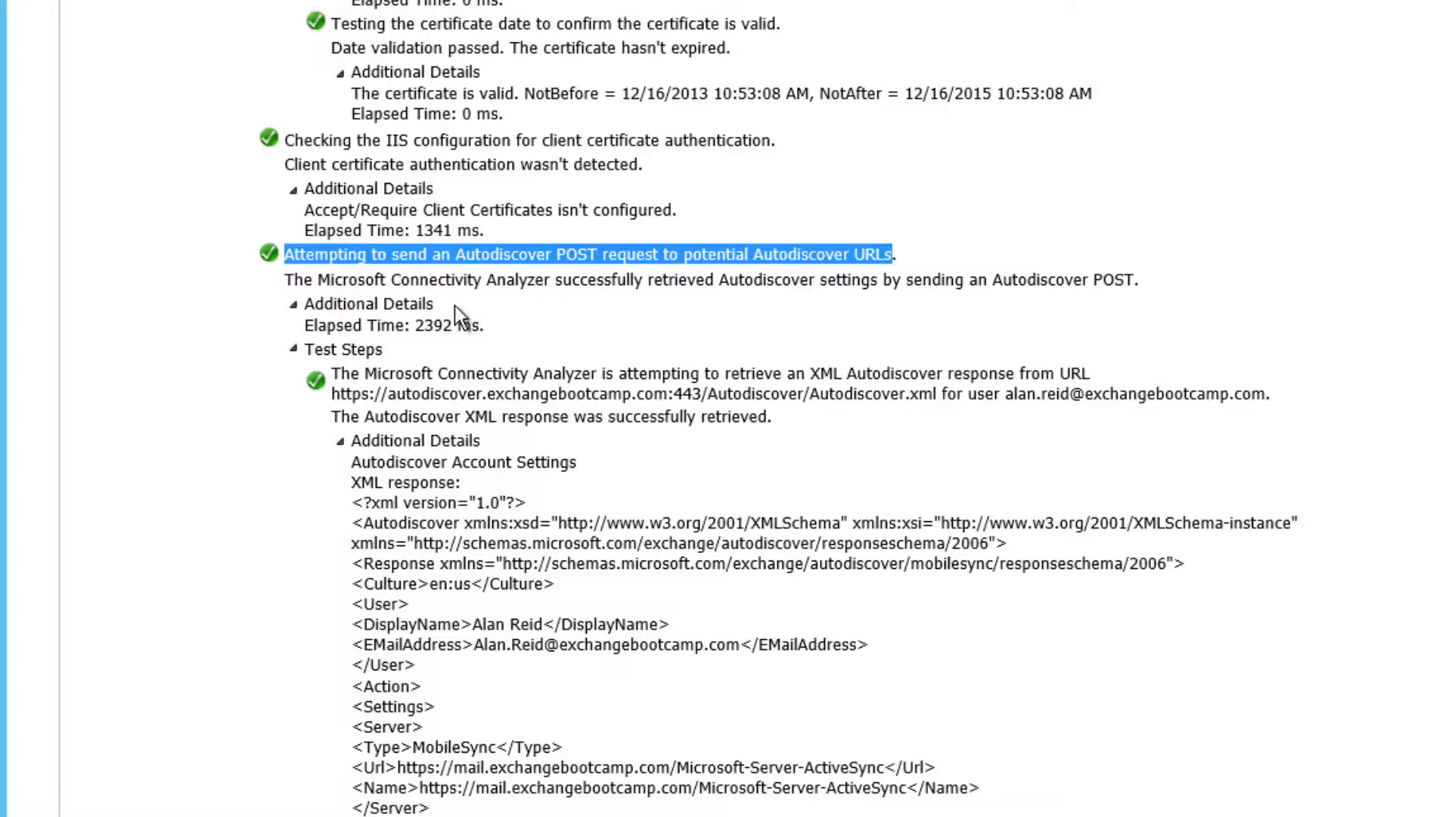
click(294, 349)
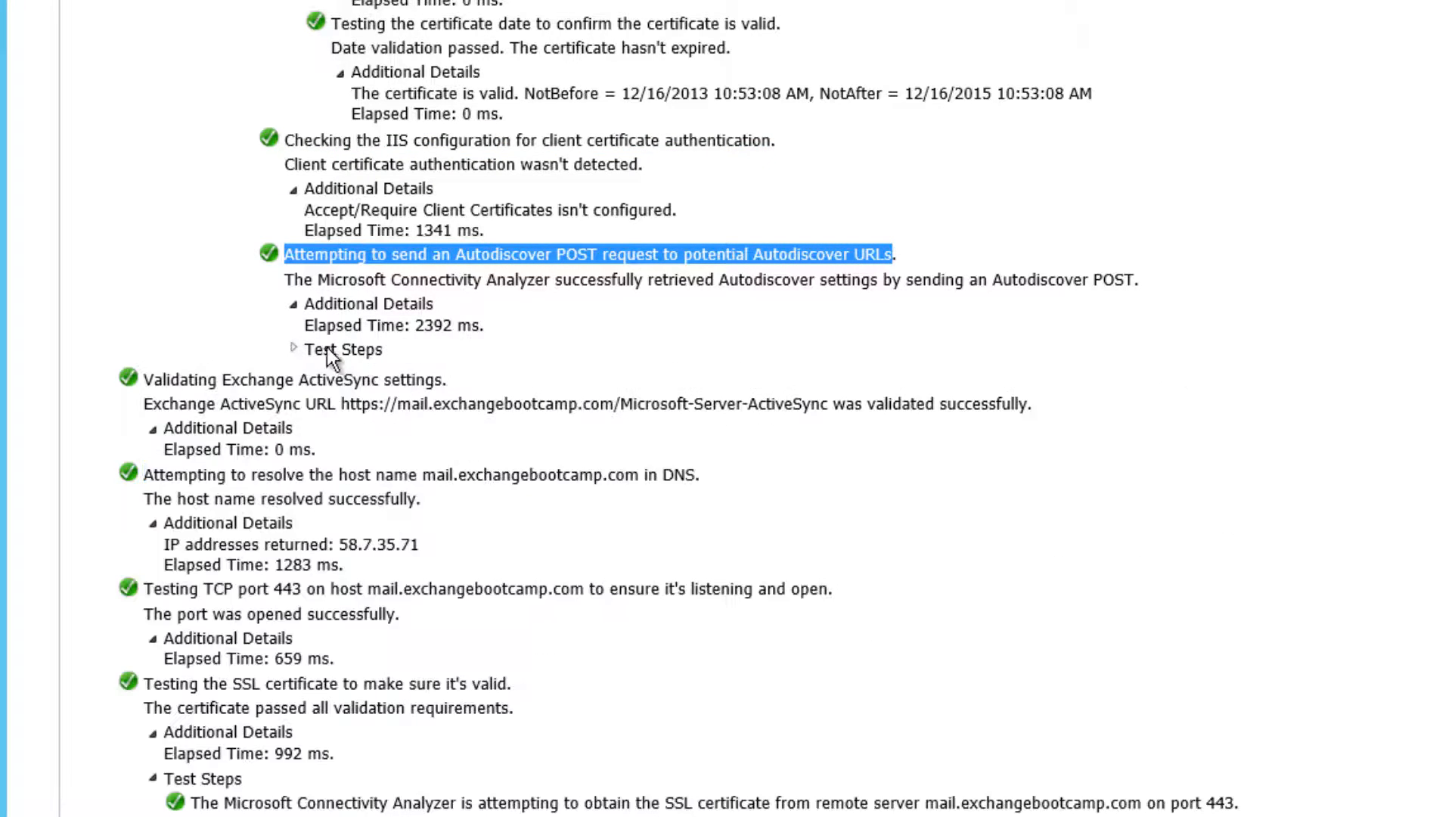
Step: Point out the ActiveSync URL, DNS resolution to 58.7.35.71 and port 443 result, then collapse SSL certificate sub-steps
scroll(386, 365, down, 4)
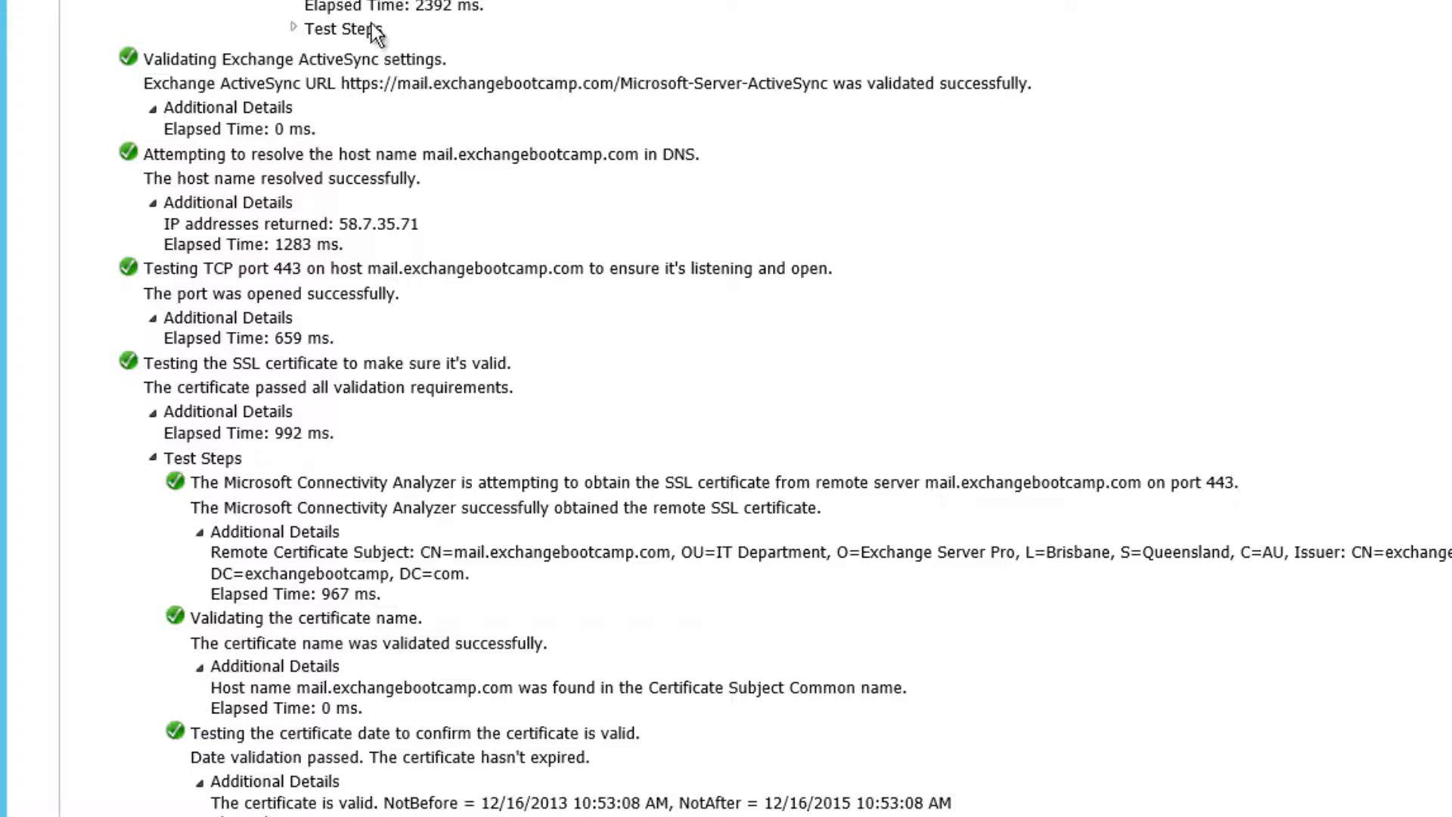
drag(341, 84, 818, 89)
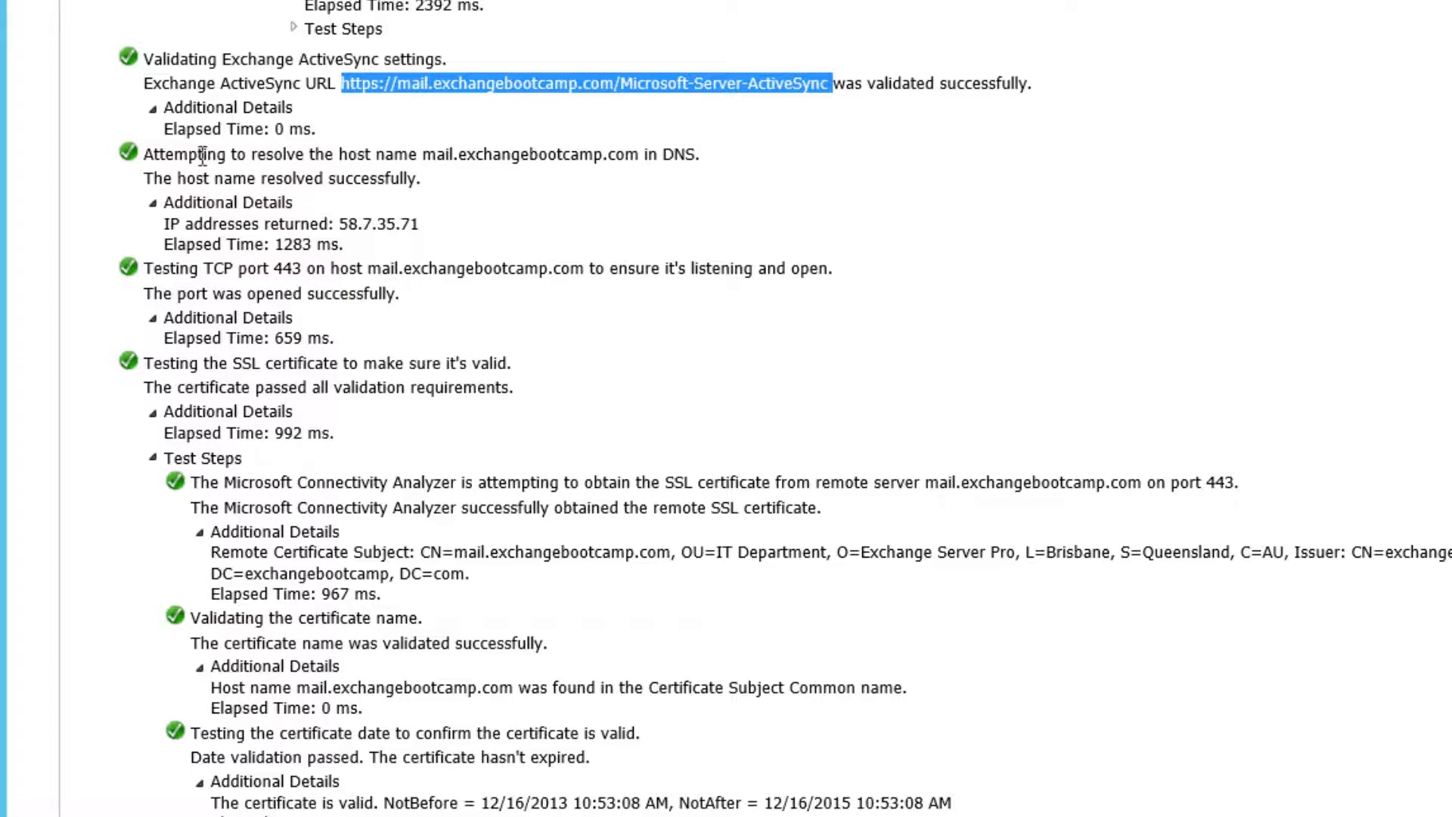
drag(144, 155, 684, 174)
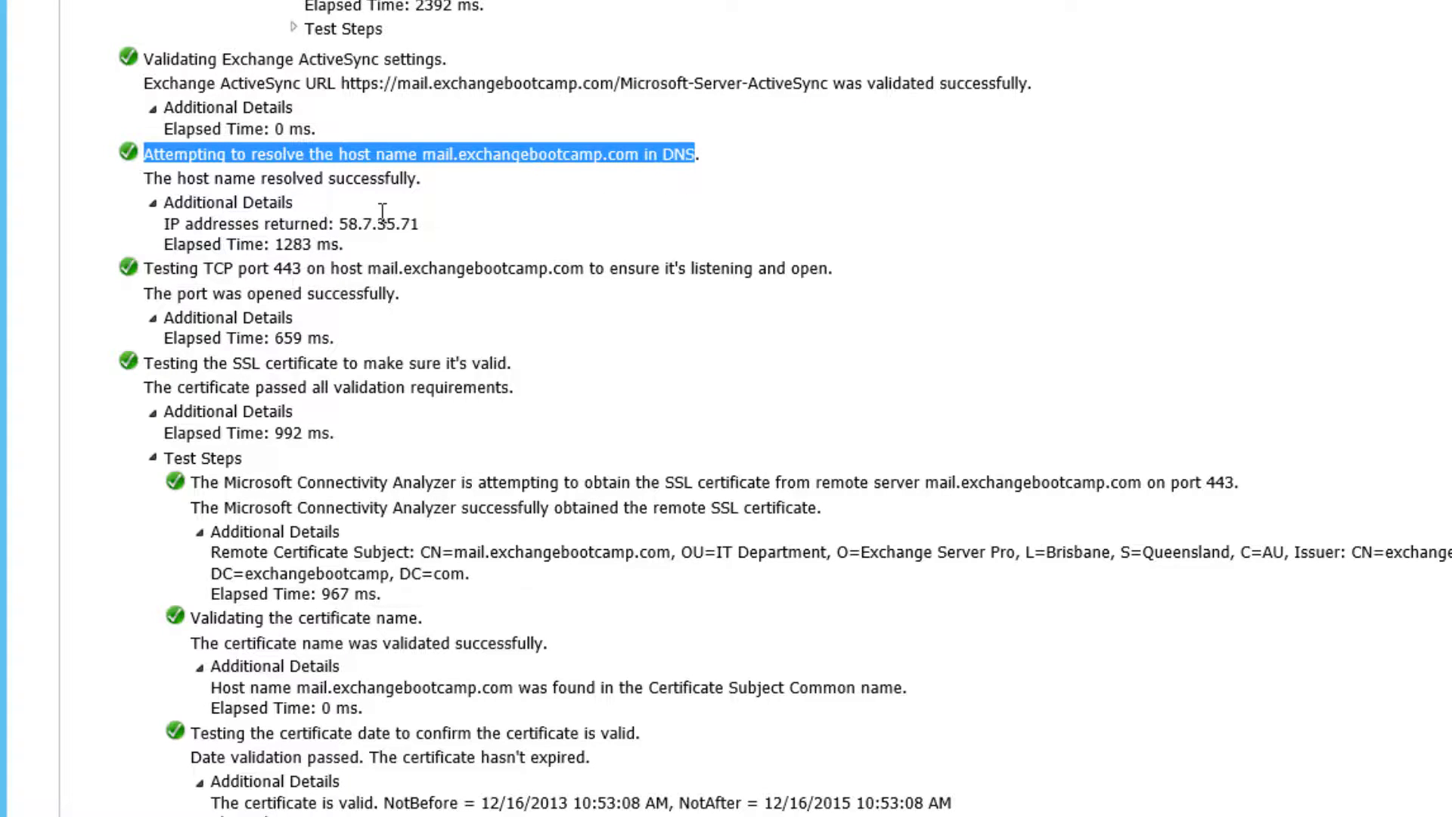
drag(162, 226, 415, 225)
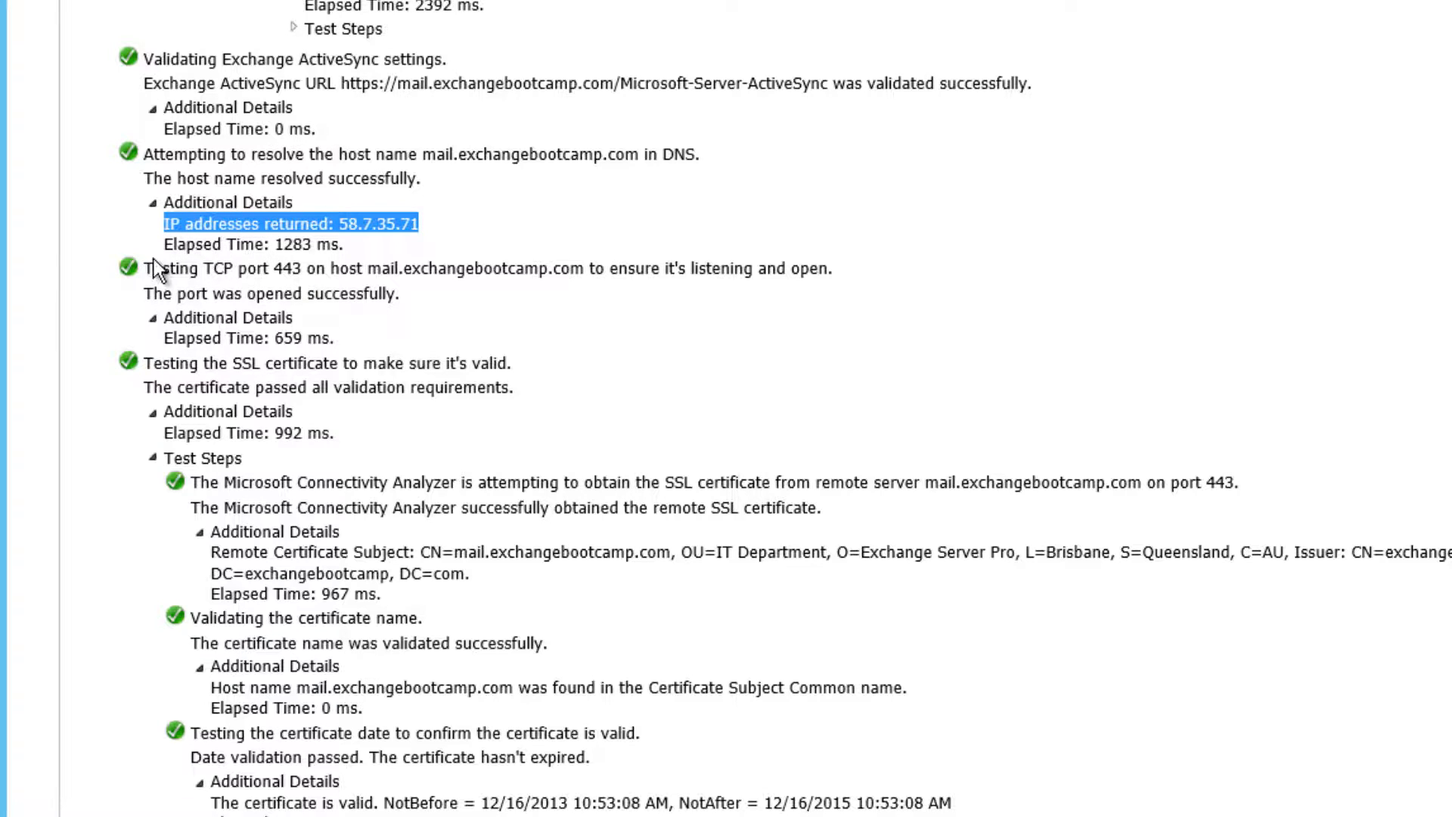
drag(146, 266, 172, 403)
click(152, 458)
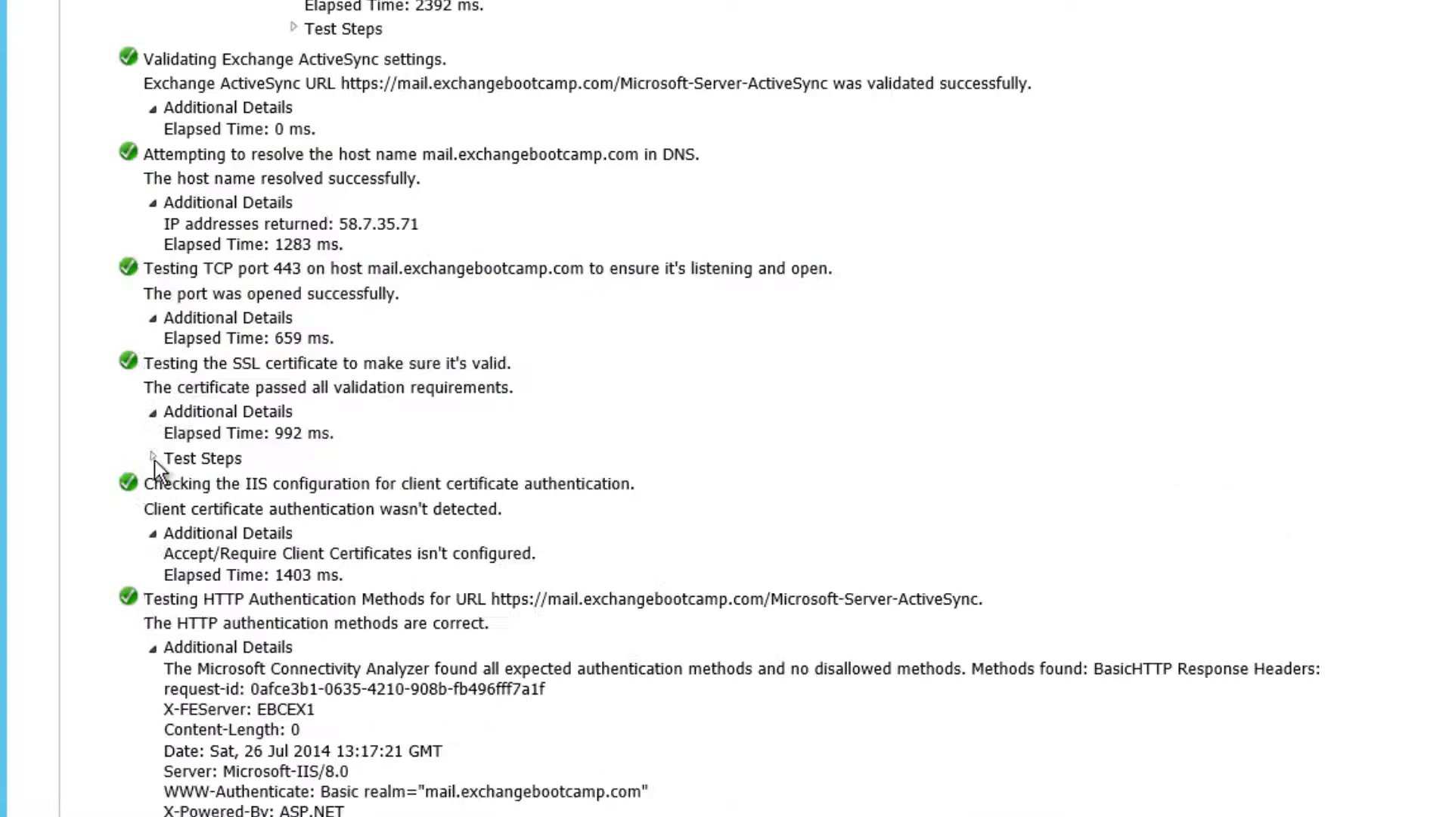
Step: Highlight the ActiveSync session step and the OPTIONS and FolderSync command names
scroll(206, 401, down, 5)
scroll(206, 401, down, 2)
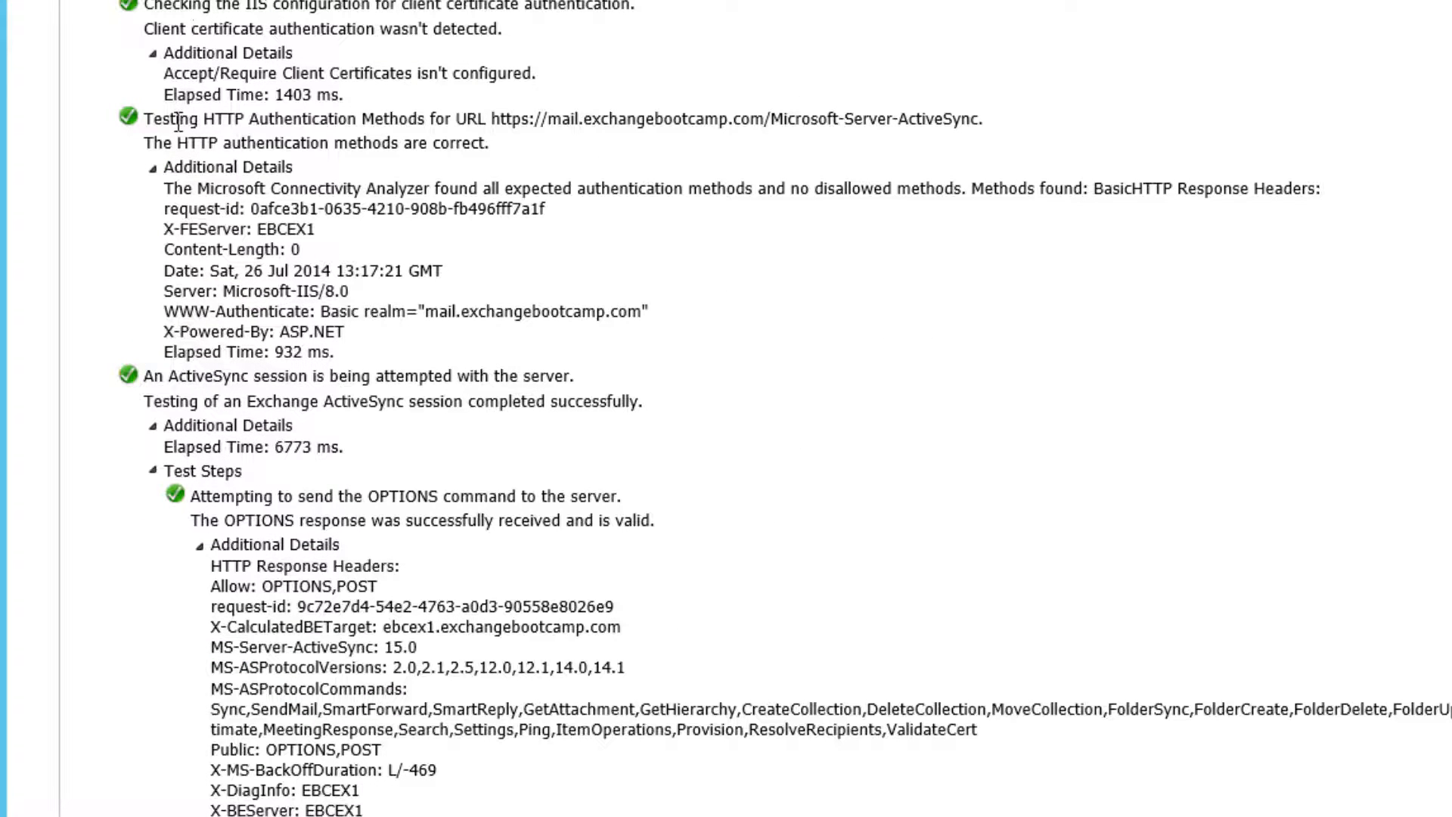
scroll(284, 198, down, 2)
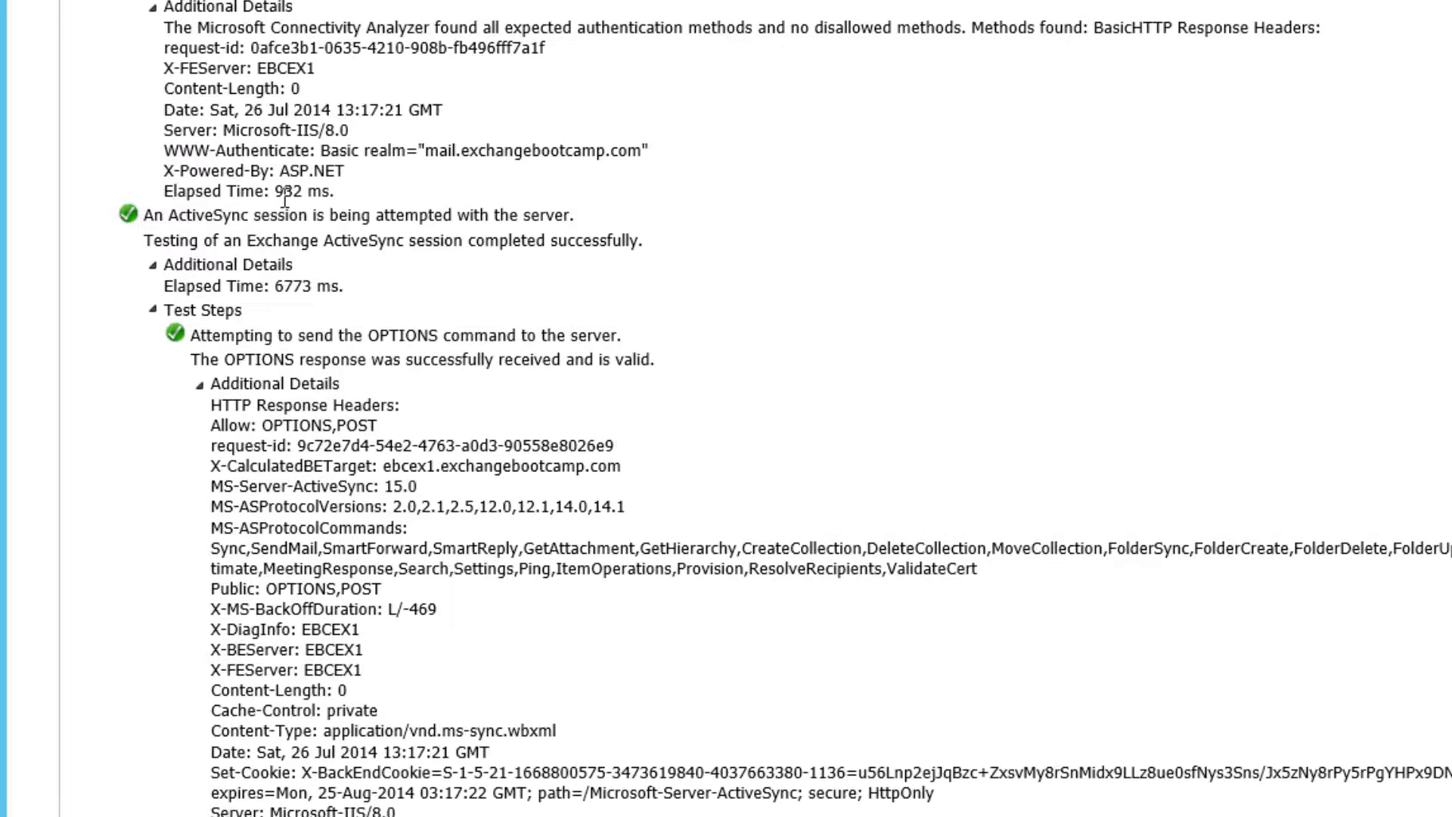
scroll(284, 198, down, 2)
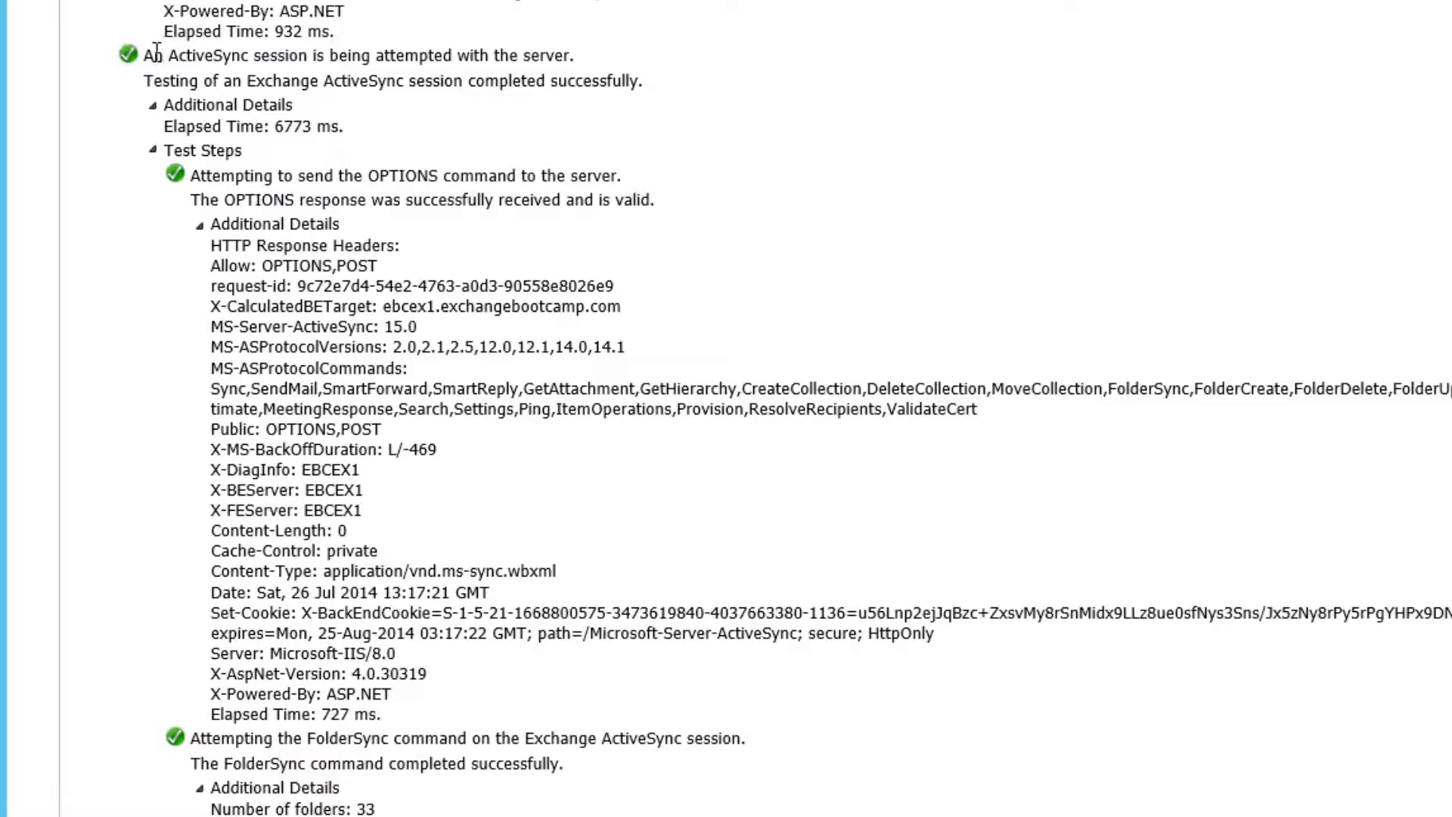
drag(148, 57, 575, 61)
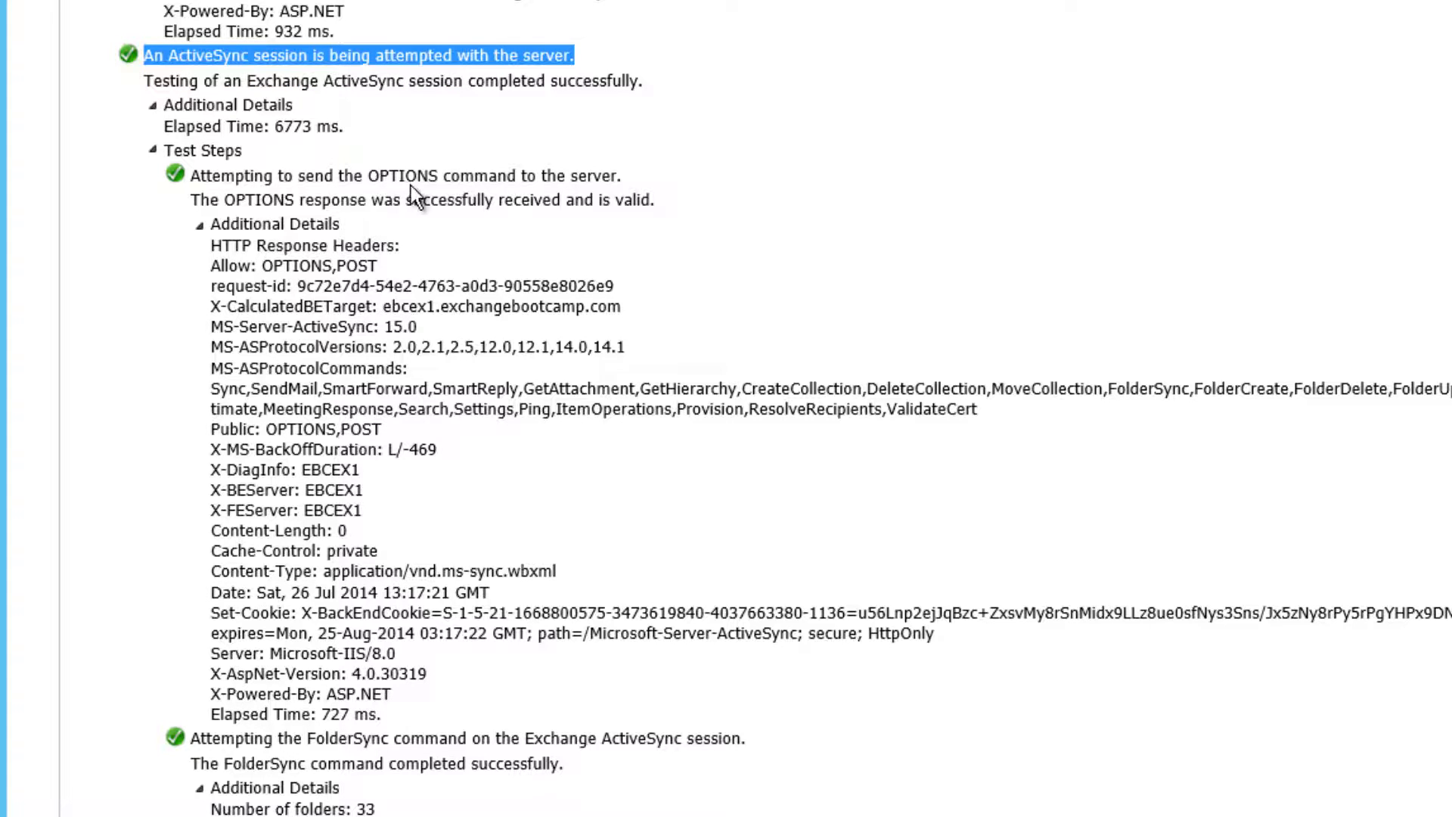
scroll(412, 182, down, 2)
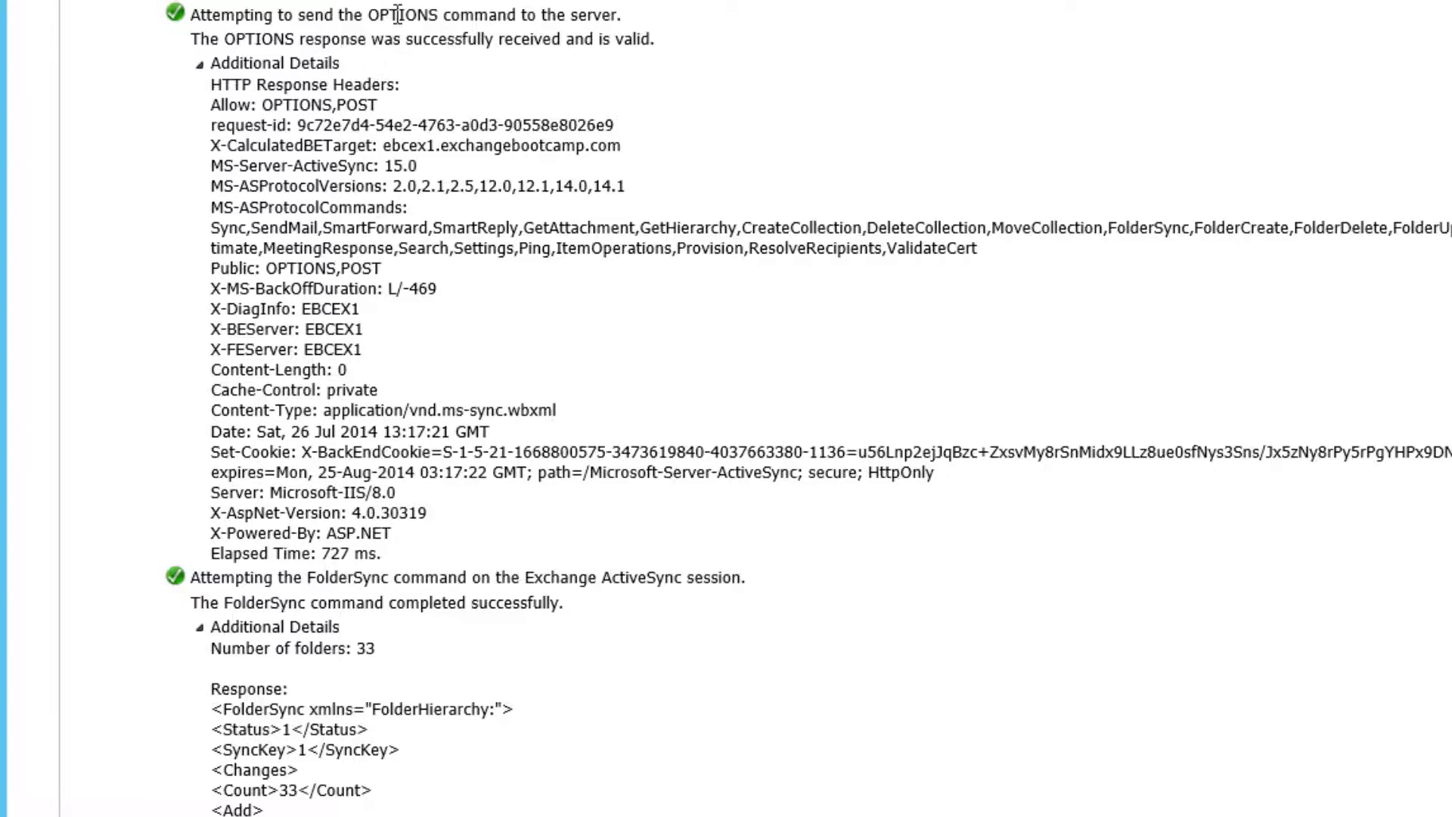
drag(369, 15, 428, 15)
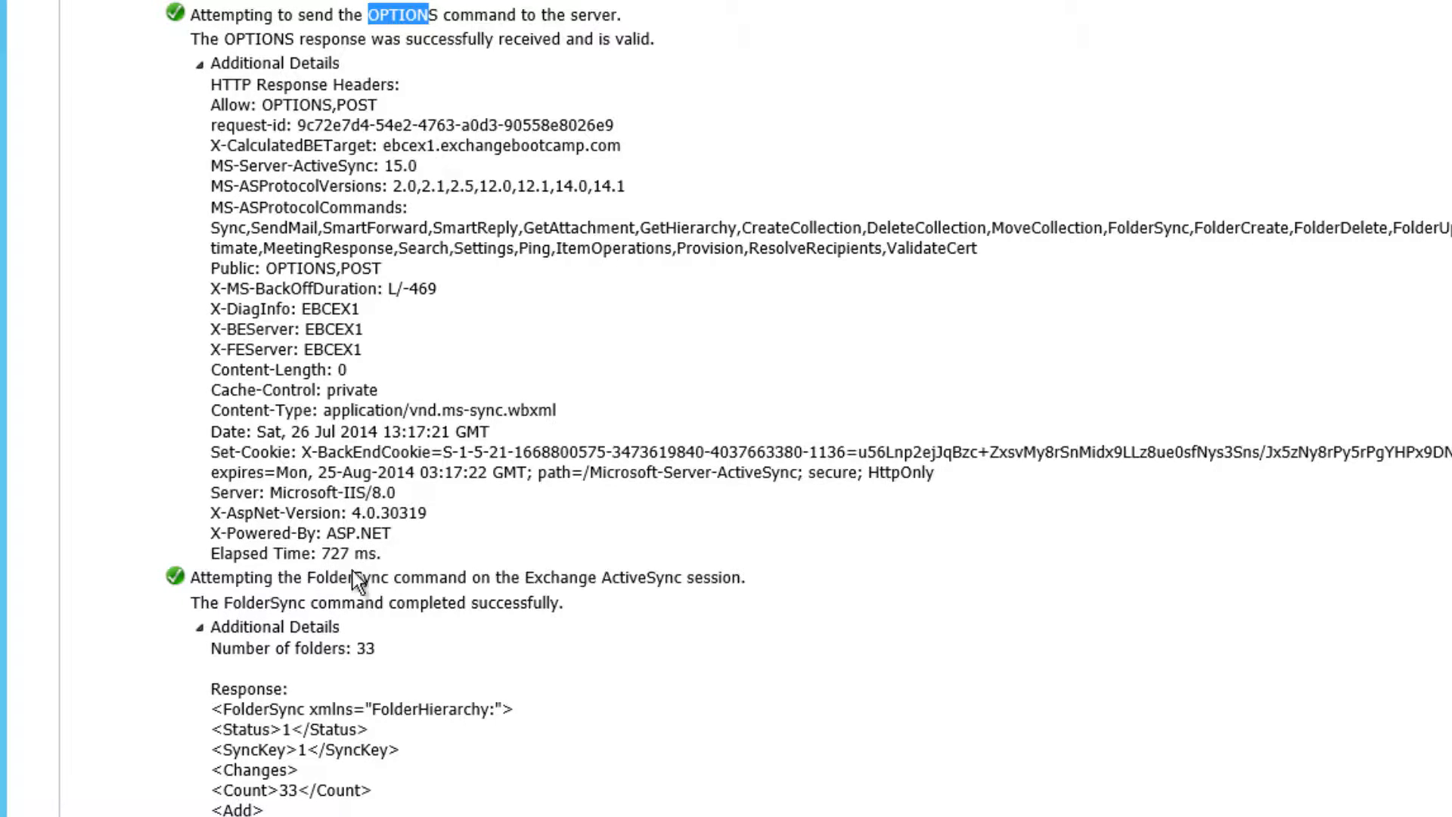
drag(315, 577, 388, 577)
Step: Collapse the FolderSync, initial Inbox sync and OPTIONS details, pointing out GetItemEstimate
scroll(316, 518, down, 9)
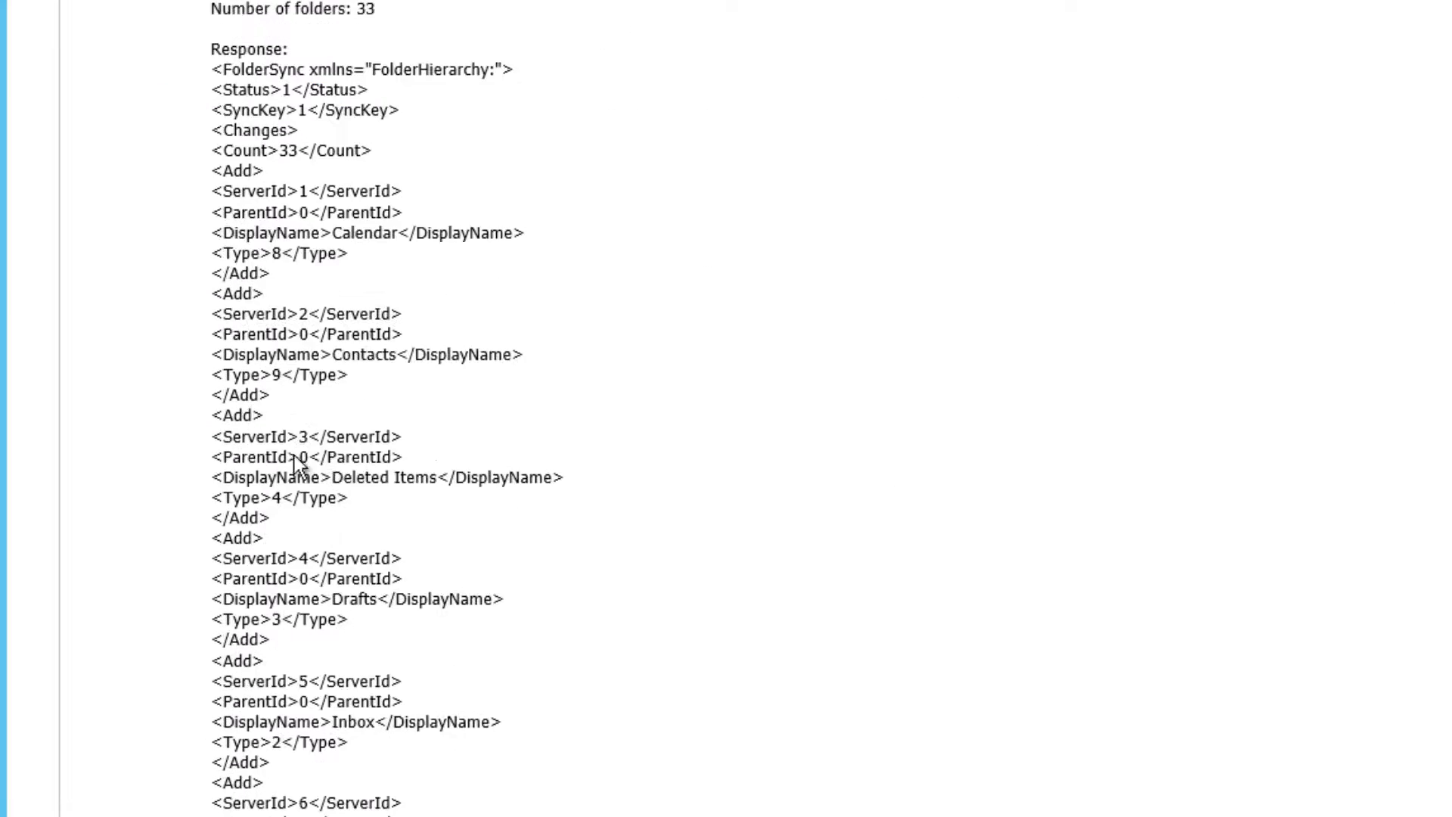
click(198, 0)
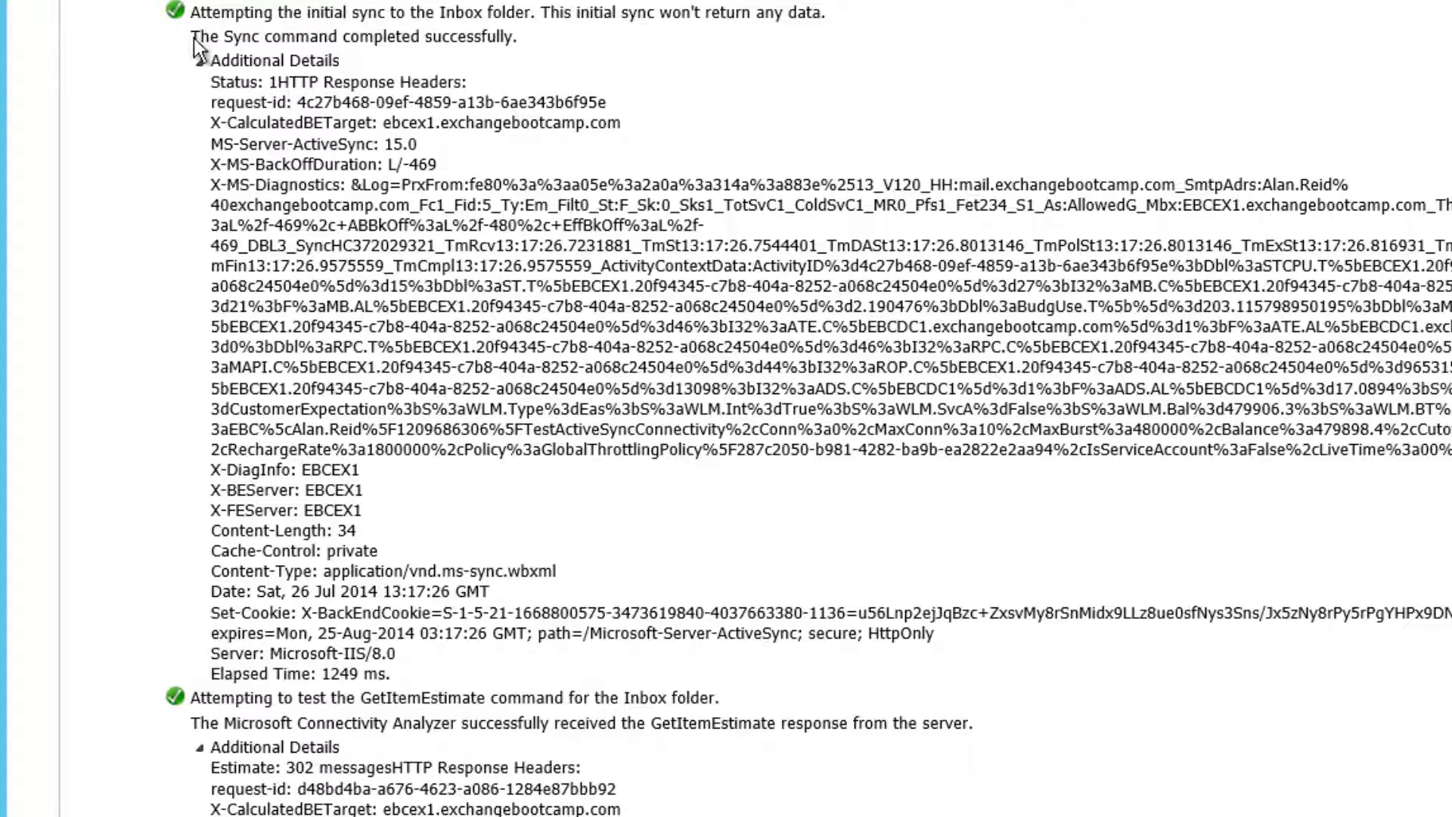
click(200, 64)
scroll(201, 180, up, 8)
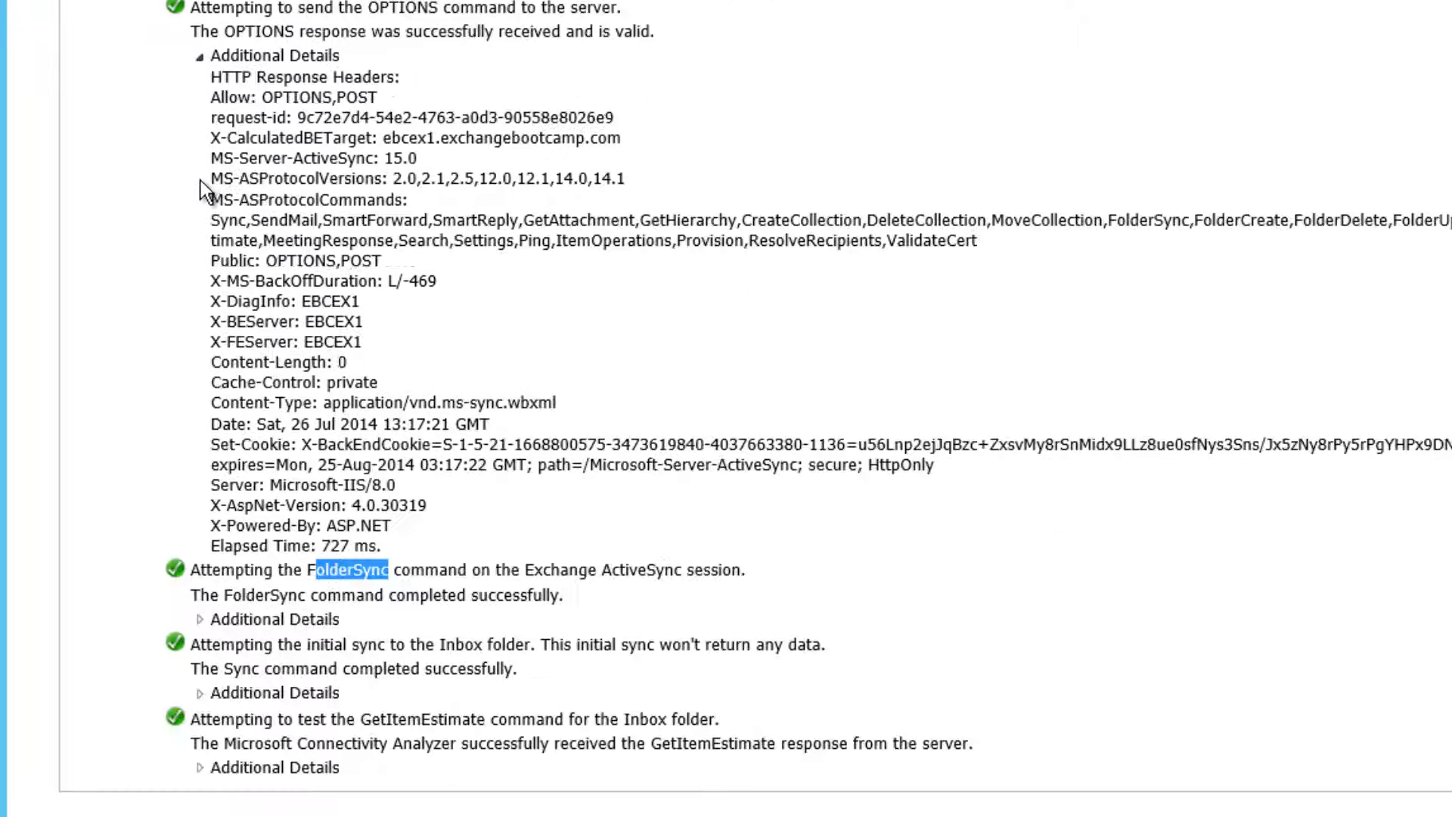
double_click(378, 724)
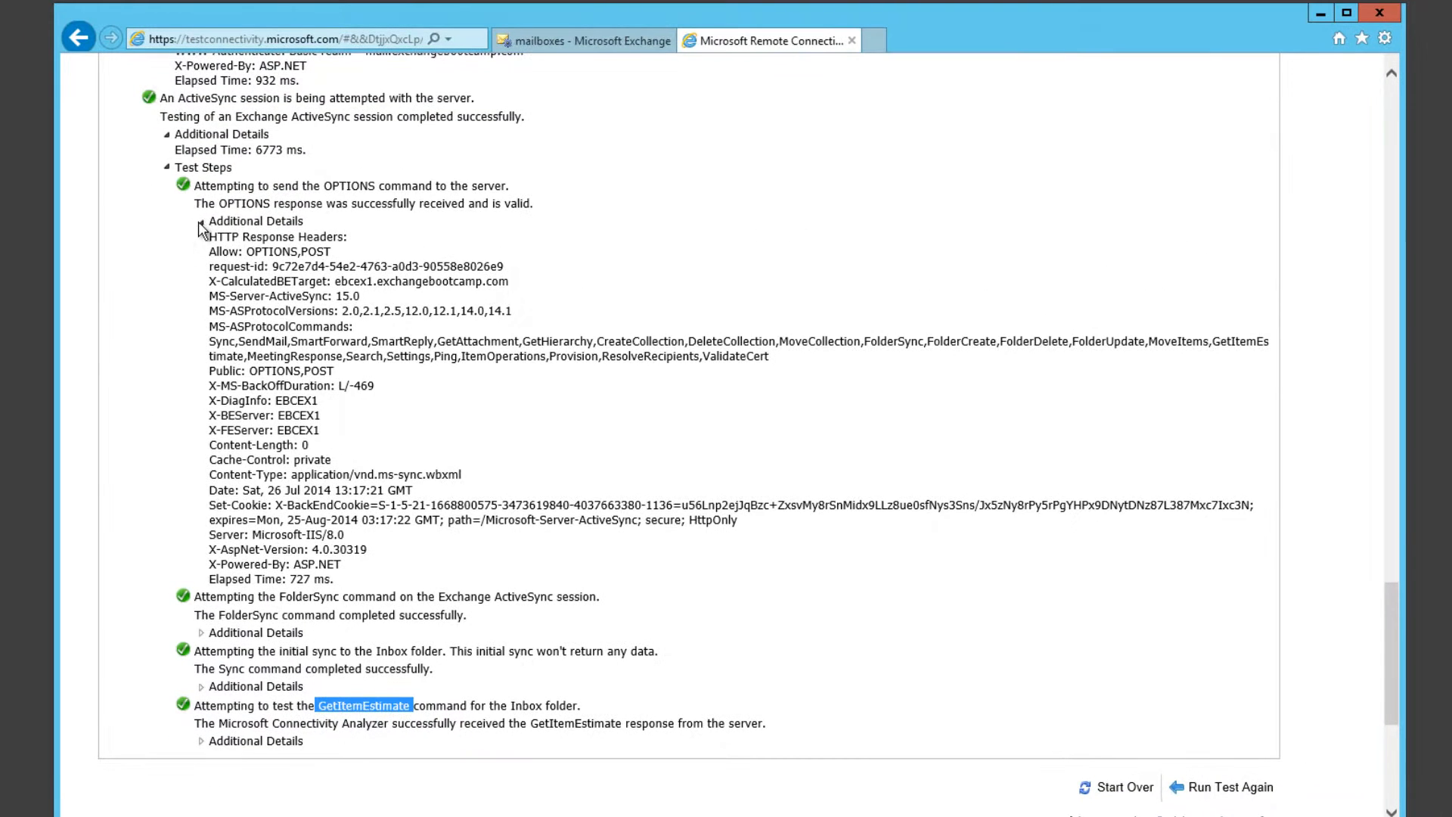
click(201, 223)
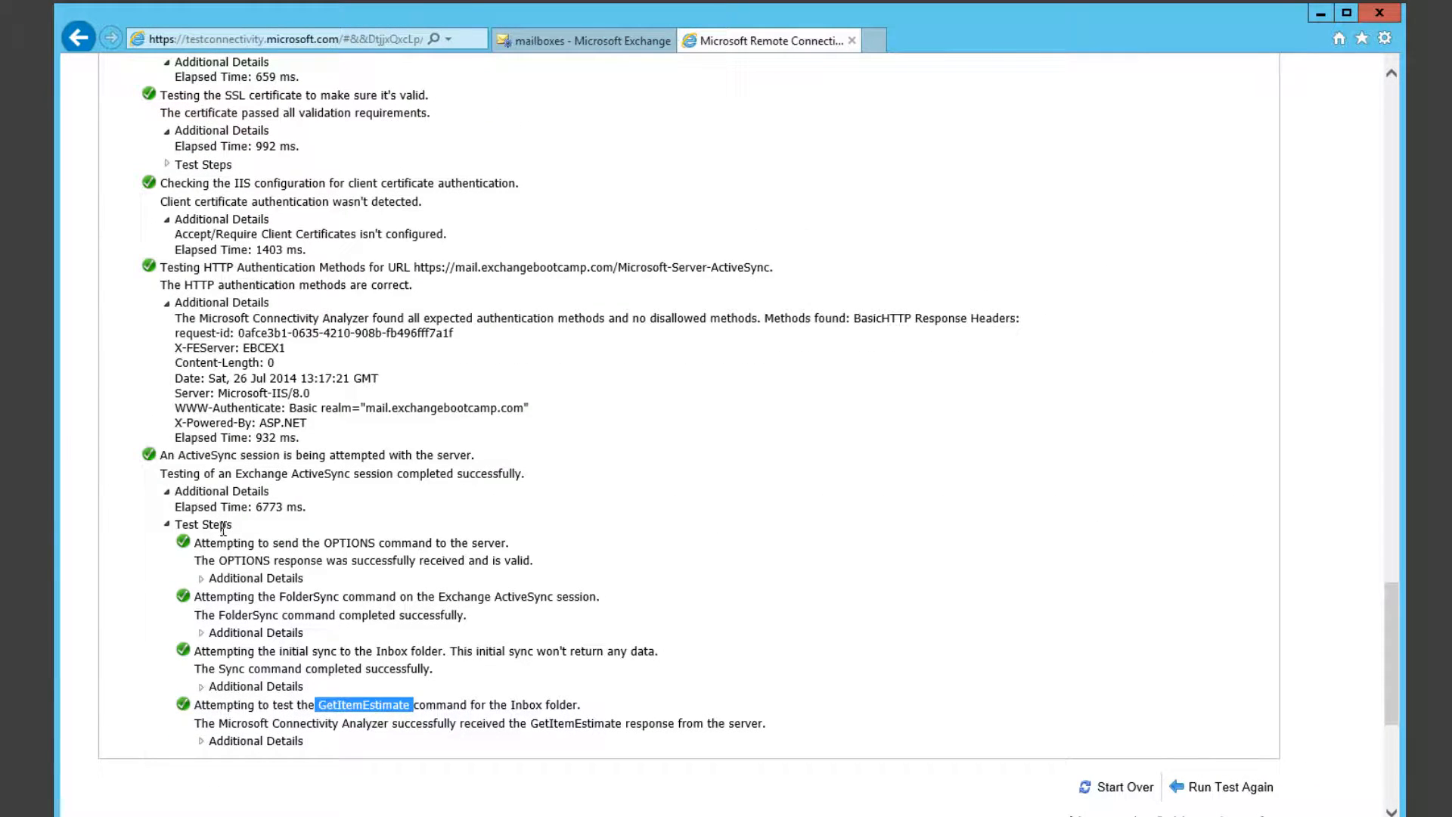
Step: Collapse the Autodiscover Test Steps and review the summary: ActiveSync tested successfully in 34832 ms
scroll(244, 552, up, 7)
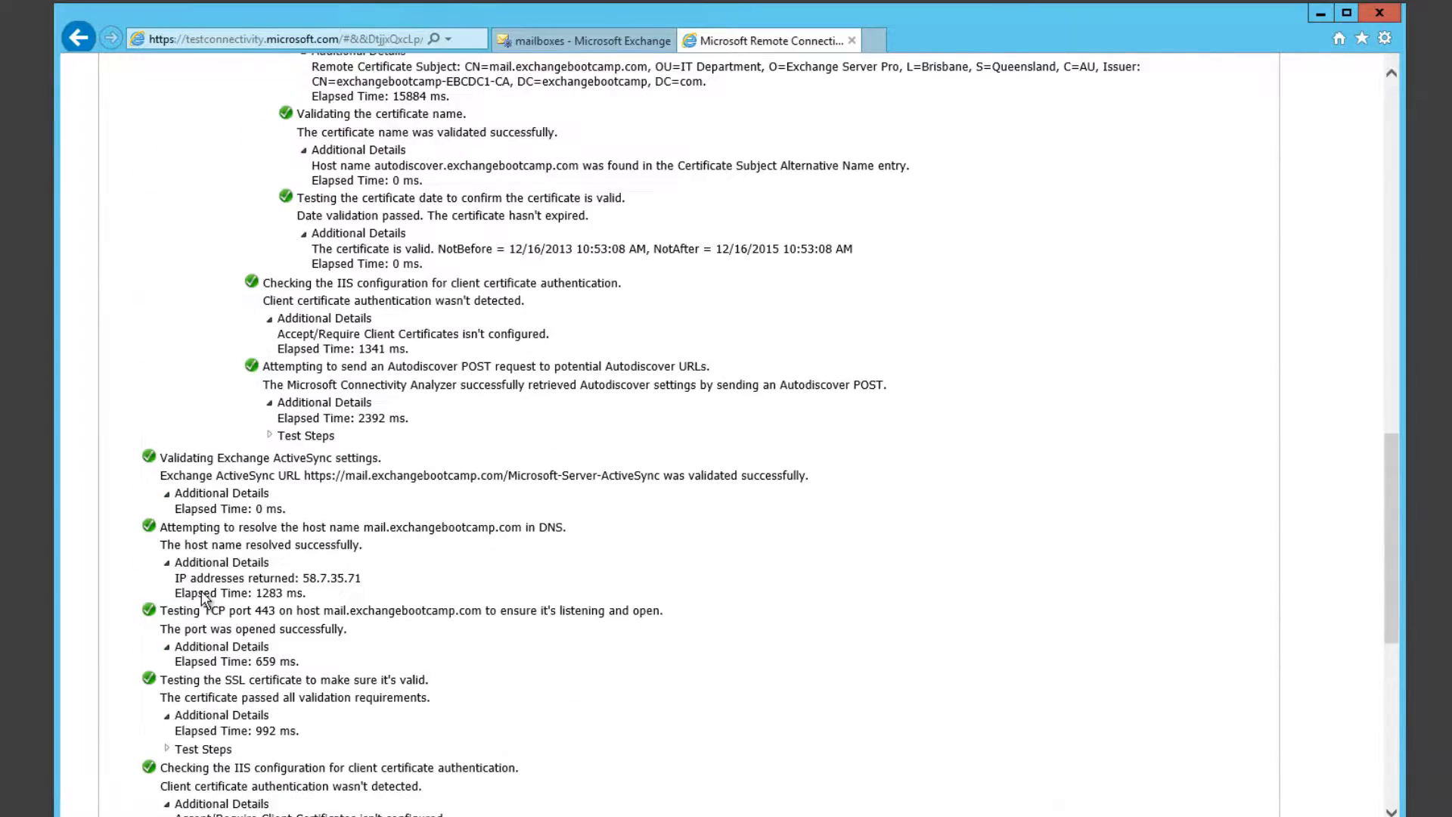
scroll(201, 591, up, 15)
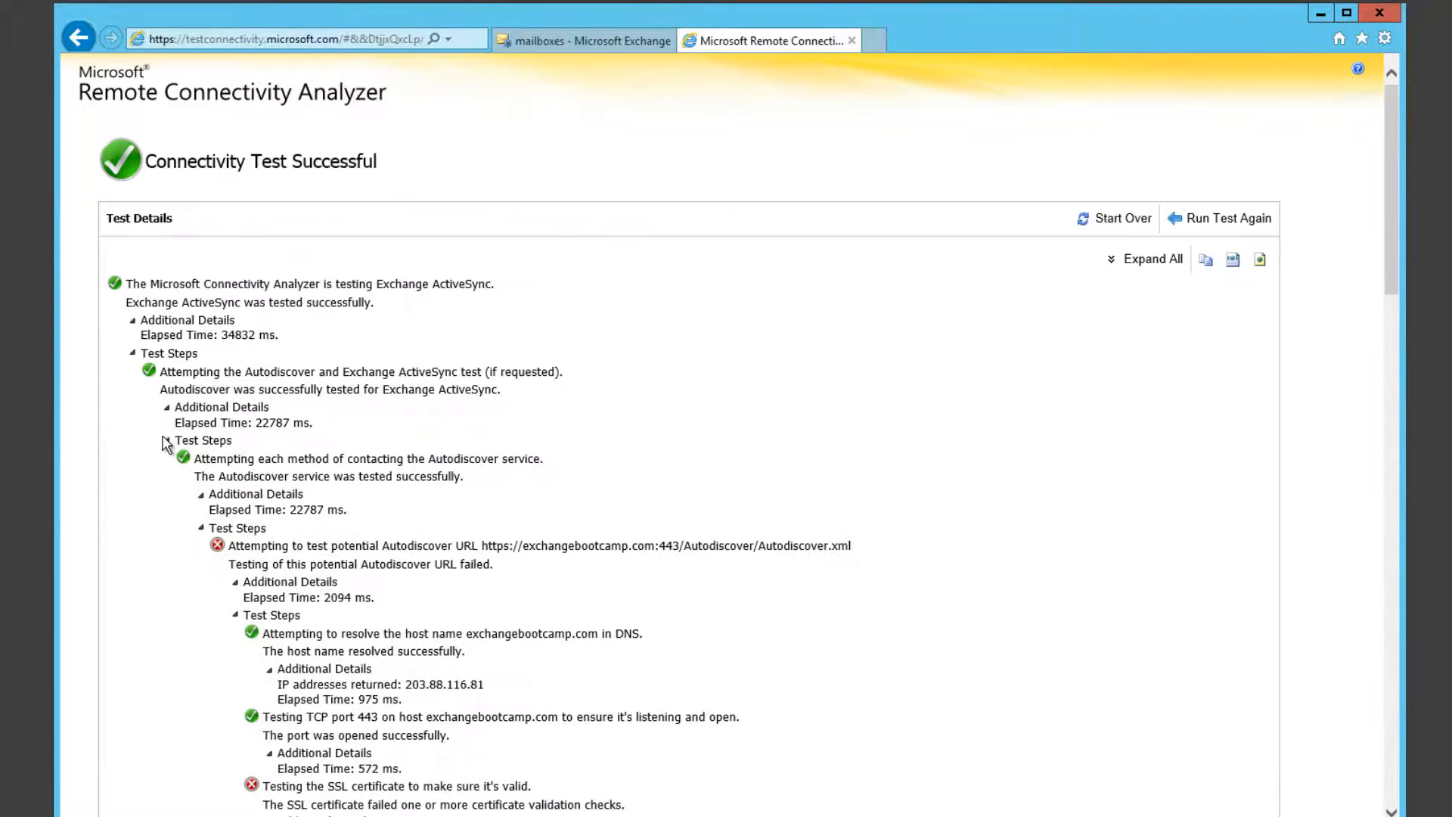
click(166, 441)
scroll(217, 470, down, 1)
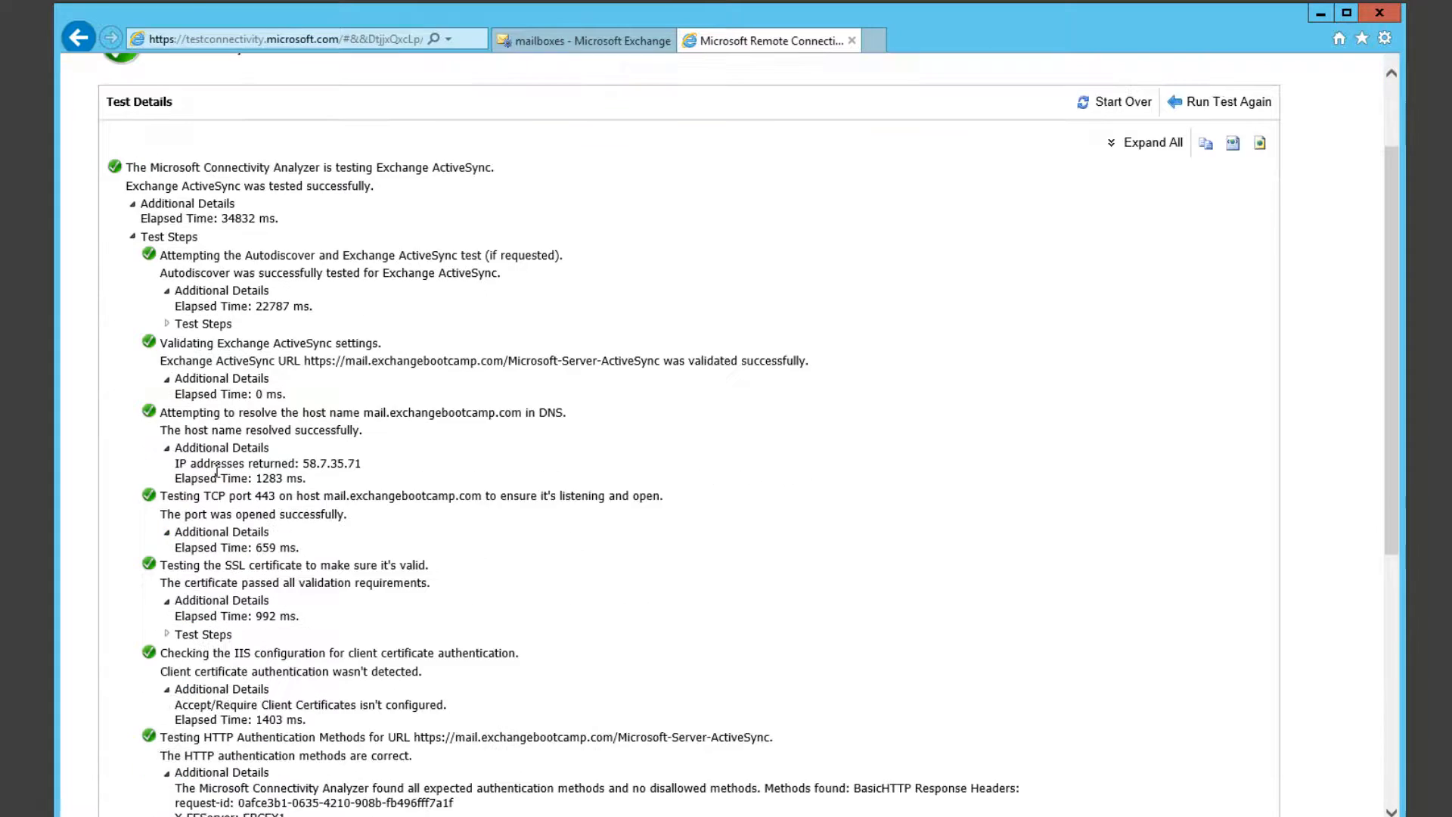
scroll(217, 470, down, 1)
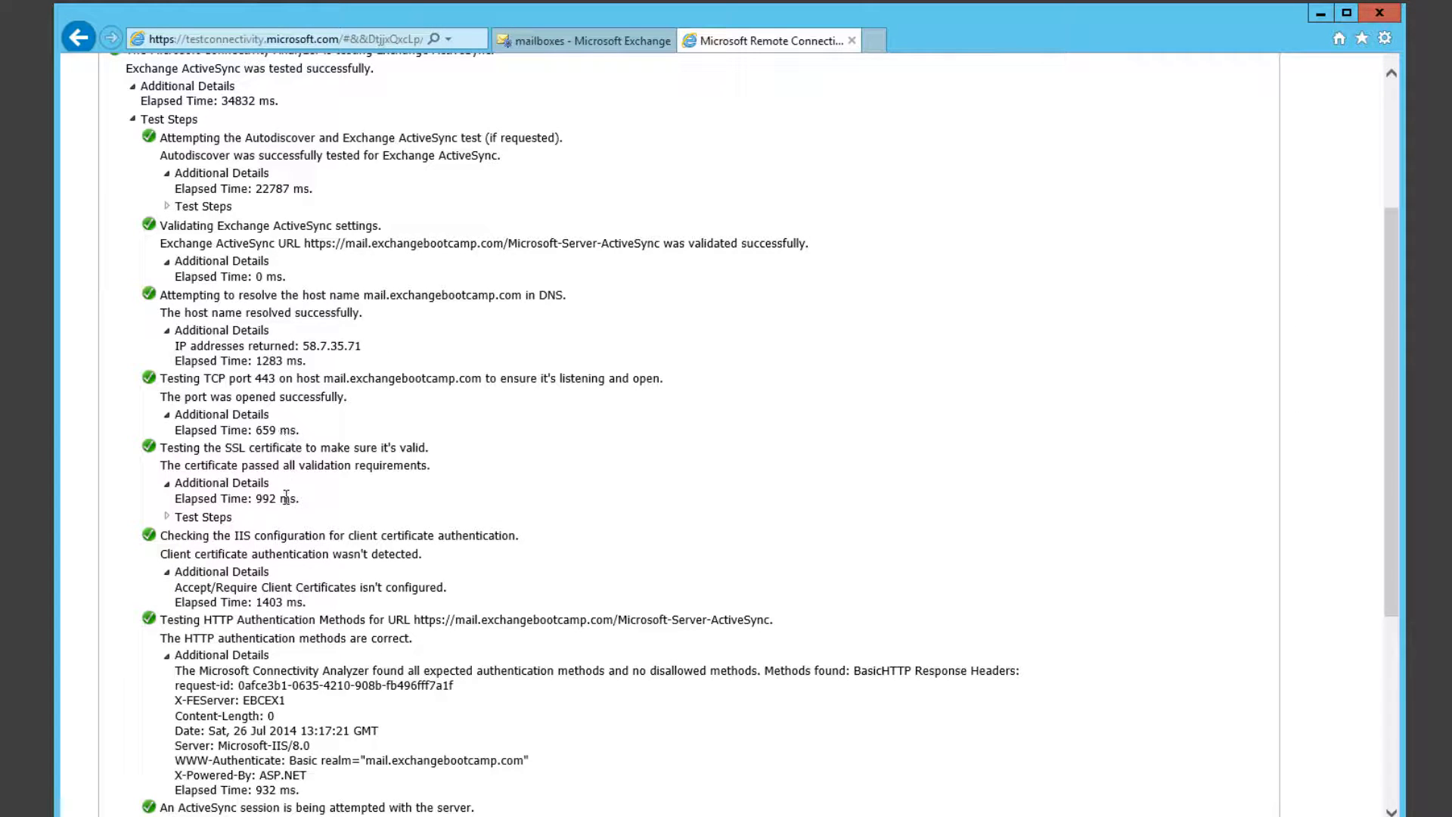
scroll(260, 675, up, 3)
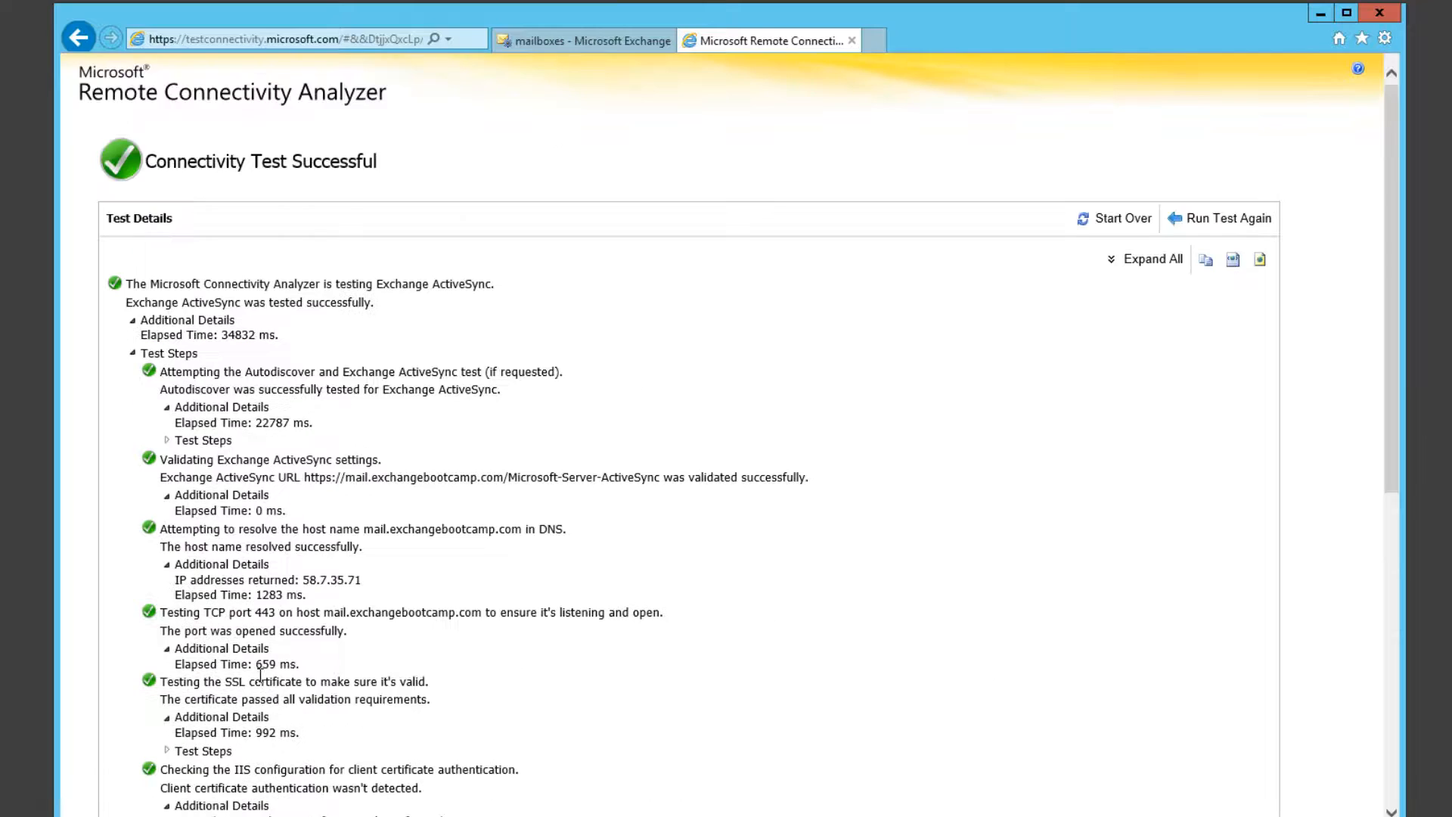
scroll(260, 673, down, 3)
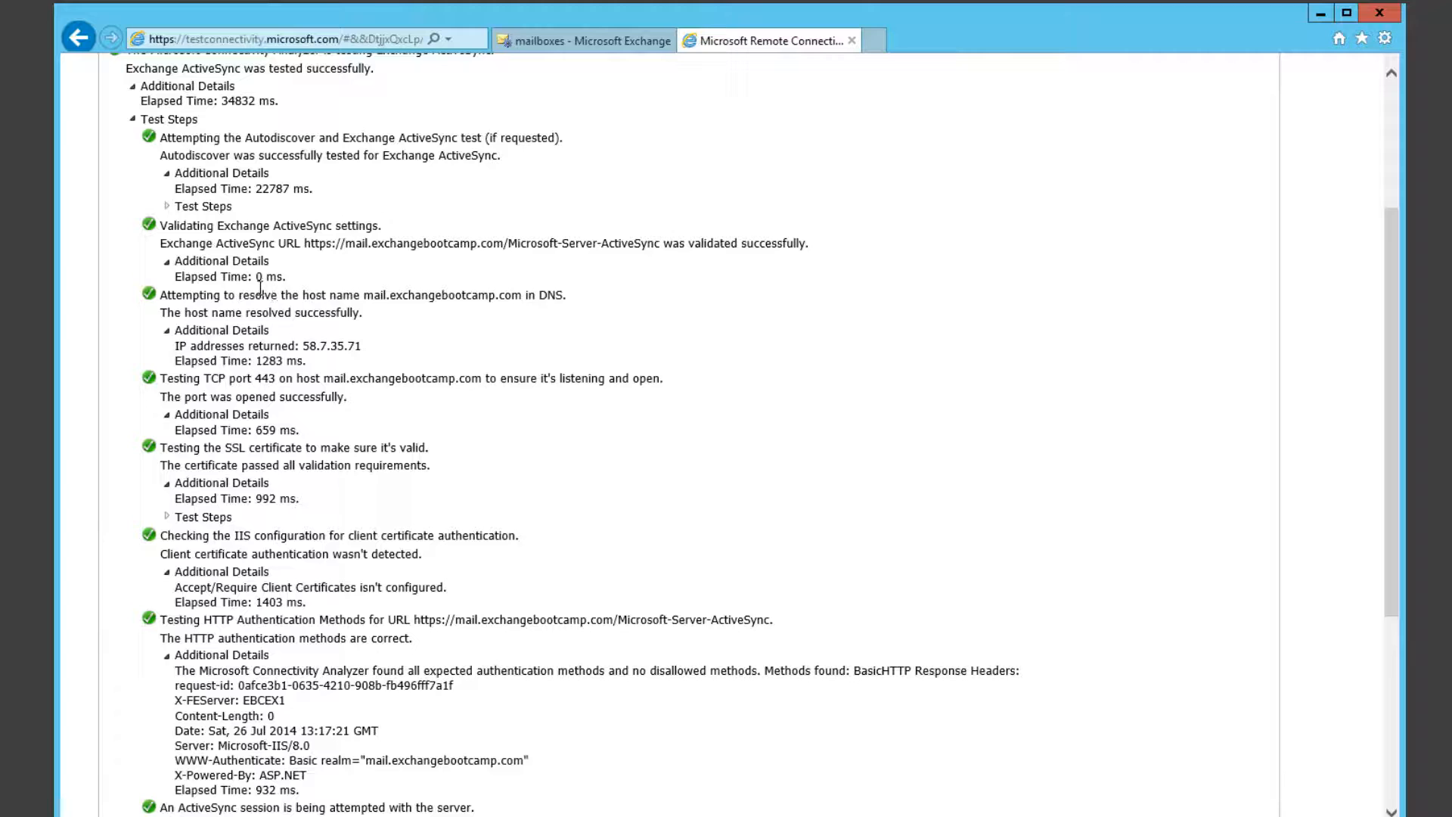
scroll(272, 308, up, 3)
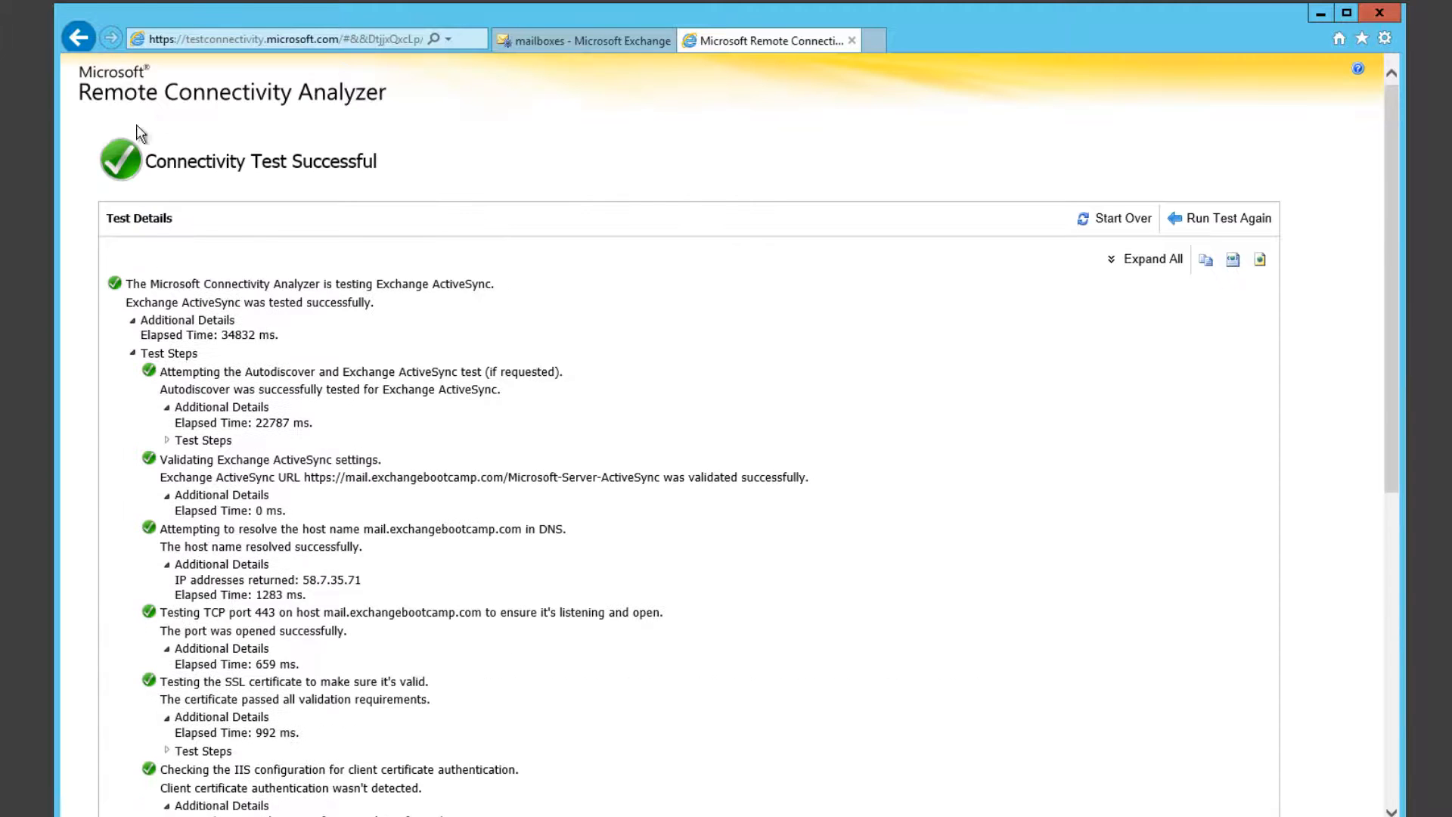